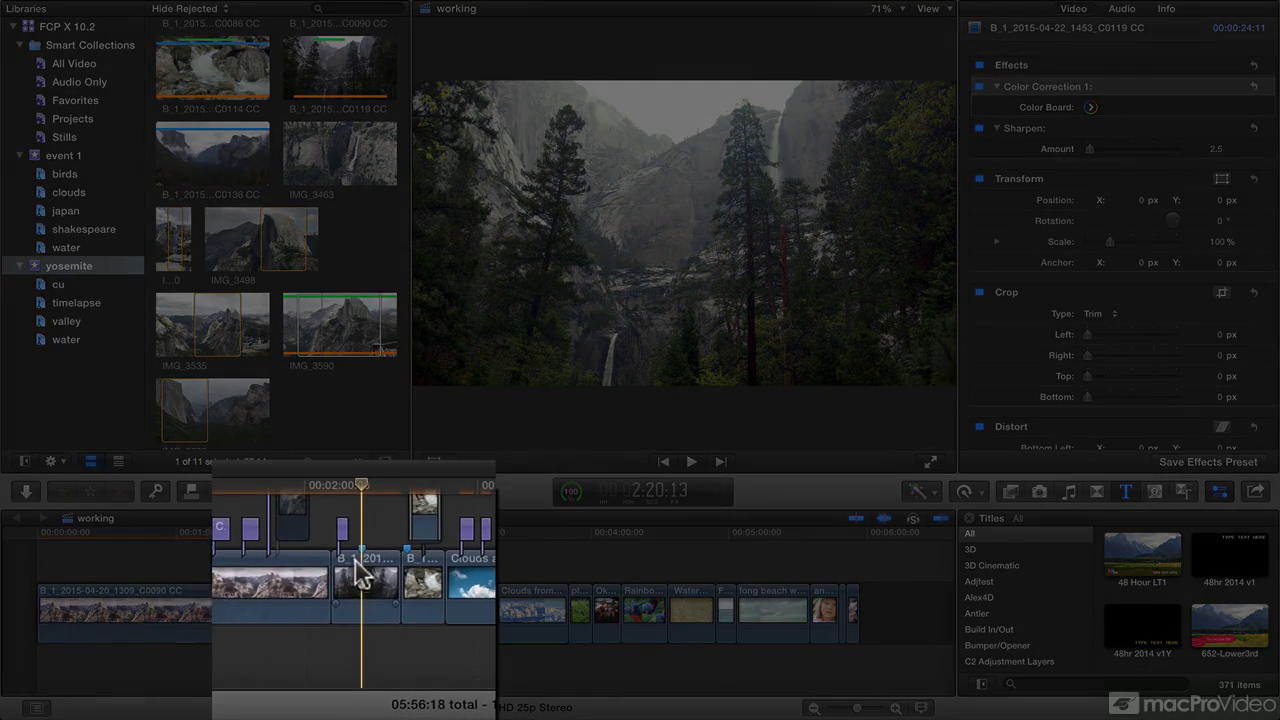
Select the Clouds from airplane 1 clip, then park the playhead on Rainbow lorikeets feeding A.
{"action": "left_click", "coordinate": [360, 575]}
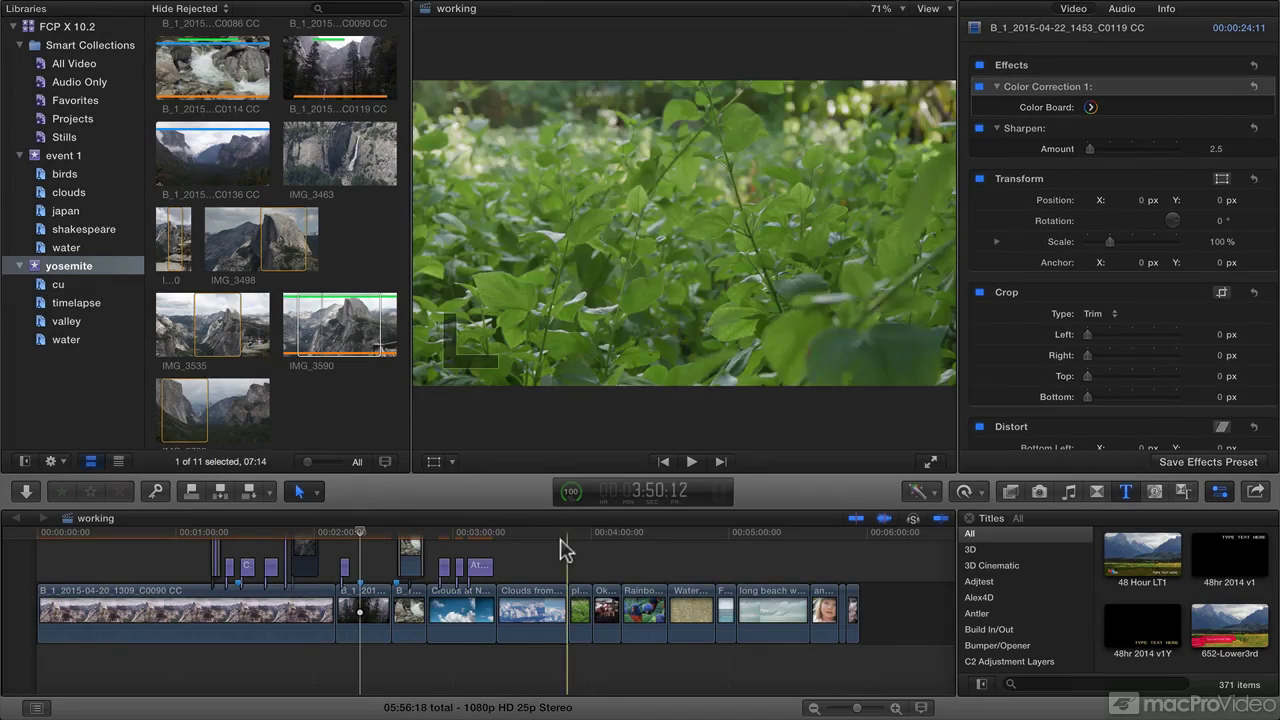
{"action": "left_click", "coordinate": [536, 605]}
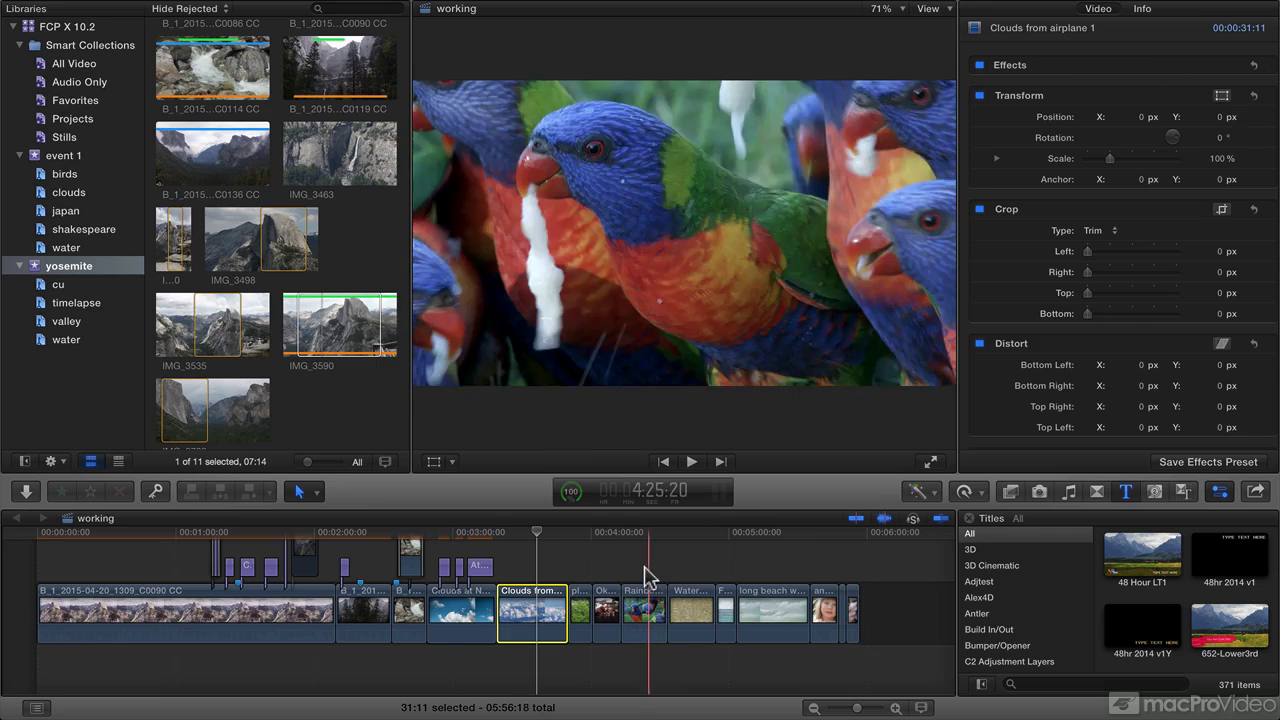
{"action": "left_click", "coordinate": [641, 562]}
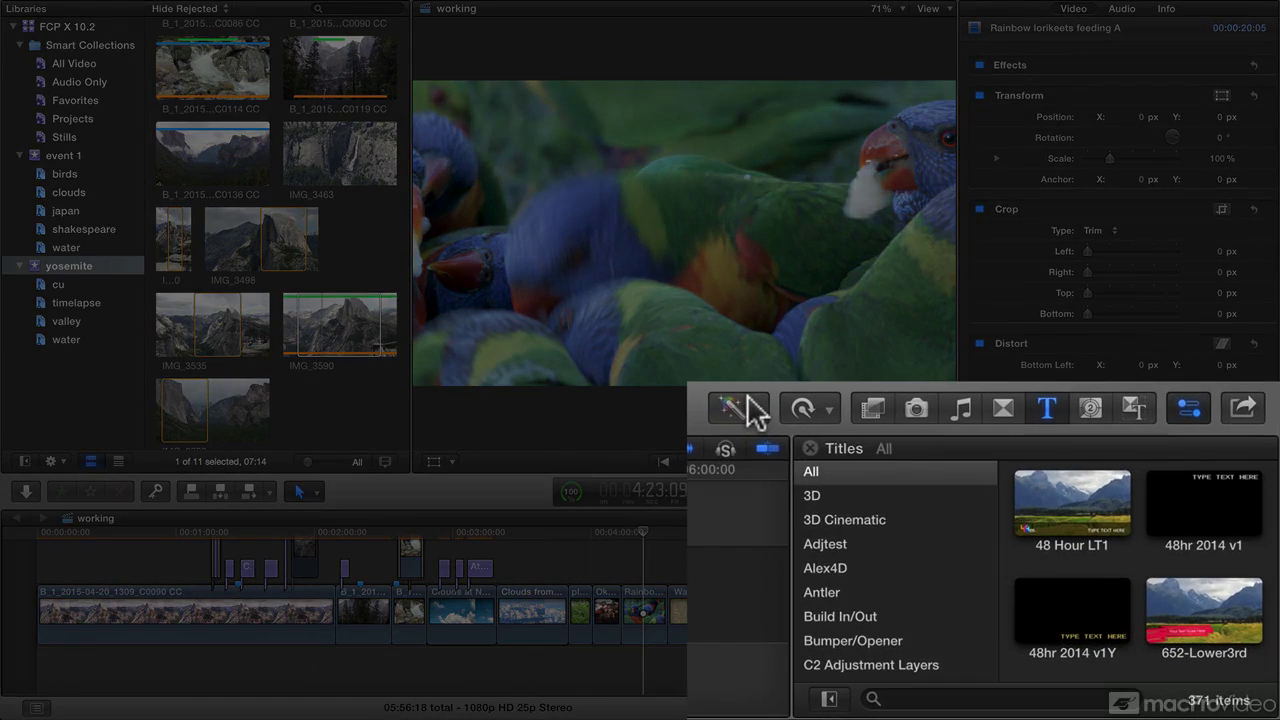
Show the Color Board for the Rainbow lorikeets feeding A clip via the Enhancements menu.
{"action": "left_click", "coordinate": [752, 410]}
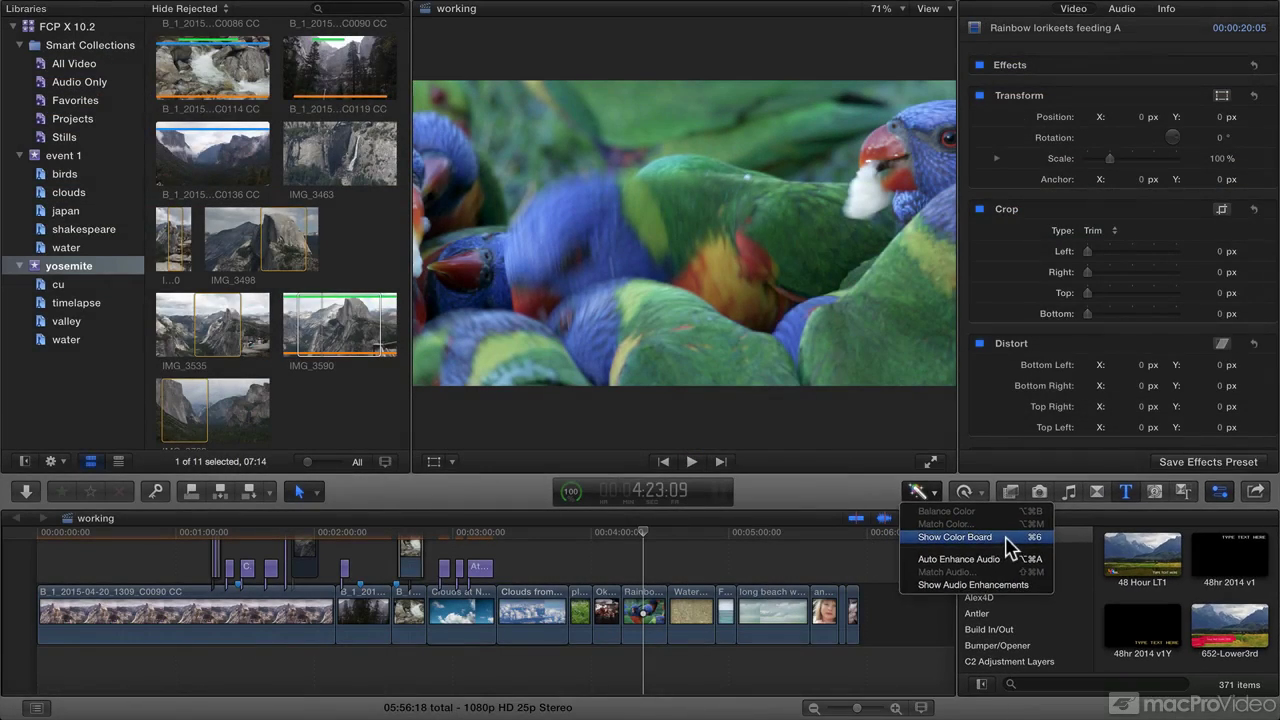
{"action": "left_click", "coordinate": [863, 478]}
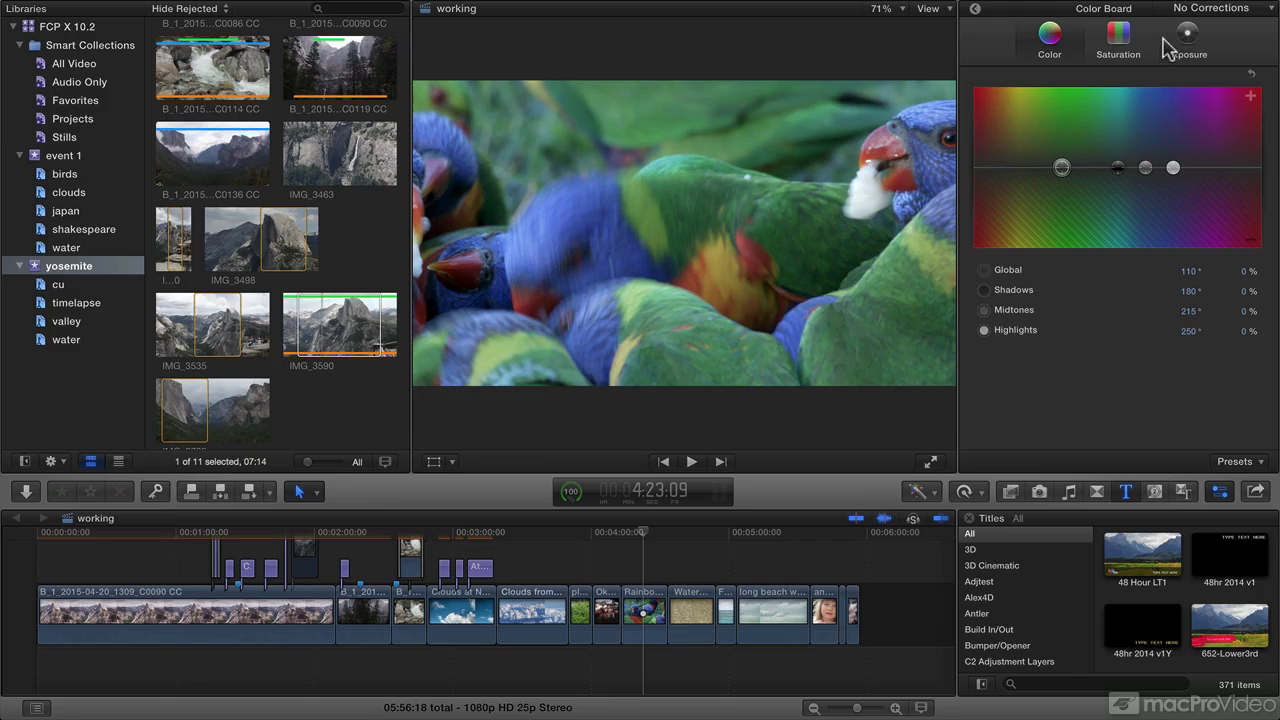
On the Exposure tab, raise Highlights to 21% and Midtones to 7%, and slightly lower Shadows.
{"action": "left_click", "coordinate": [1177, 42]}
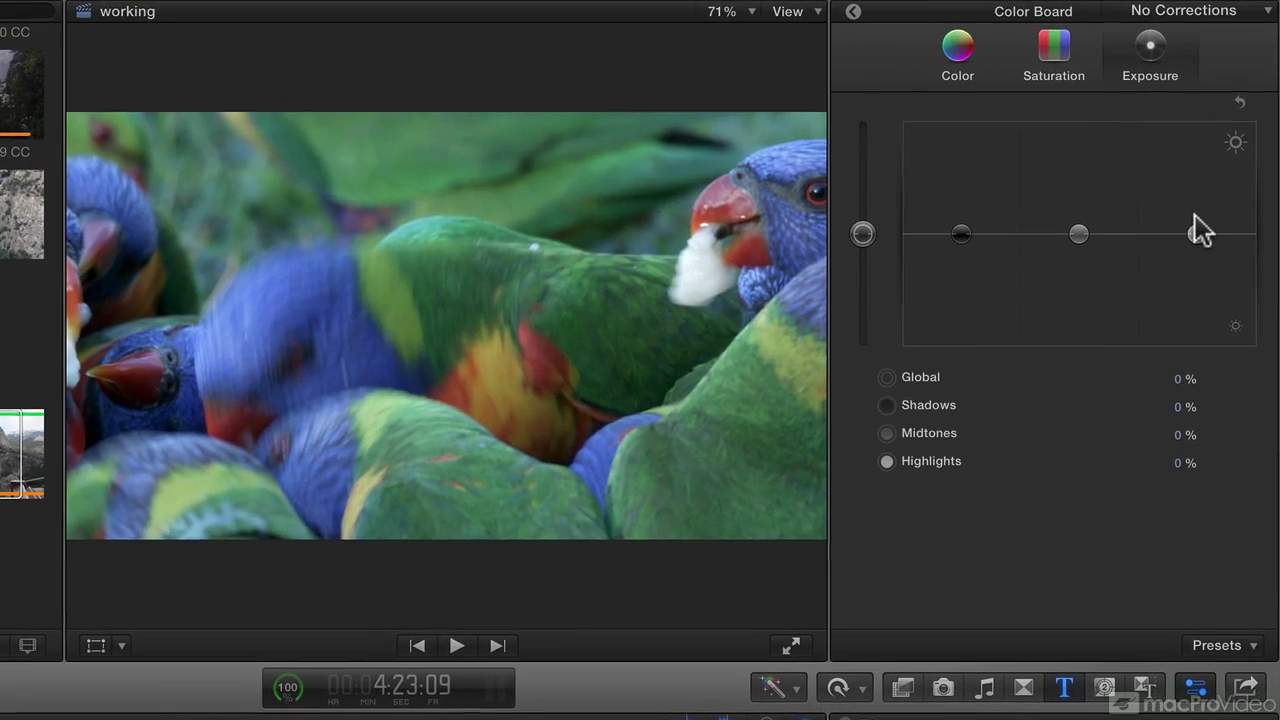
{"action": "left_click_drag", "start_coordinate": [1193, 222], "coordinate": [1196, 208]}
{"action": "left_click_drag", "start_coordinate": [1069, 225], "coordinate": [1071, 216]}
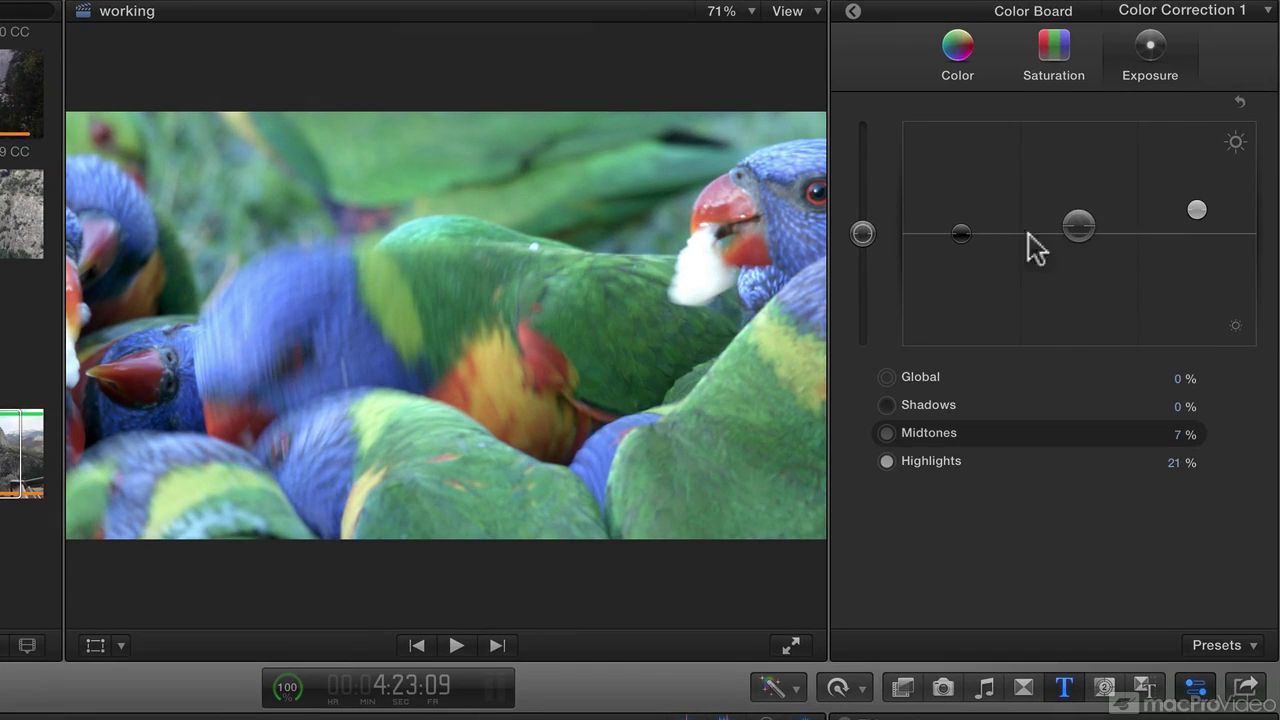
{"action": "left_click_drag", "start_coordinate": [957, 224], "coordinate": [957, 226]}
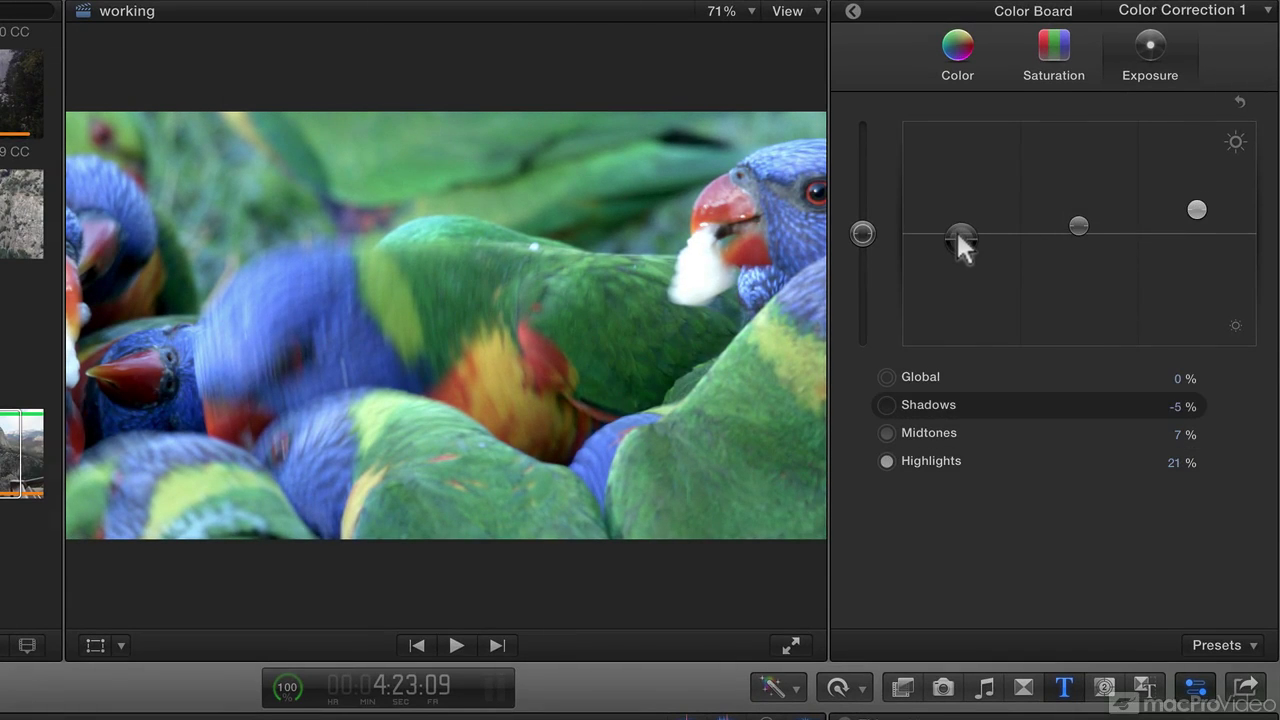
Boost Shadows saturation and shift the Global color toward yellow (52° at 10%).
{"action": "left_click", "coordinate": [1051, 51]}
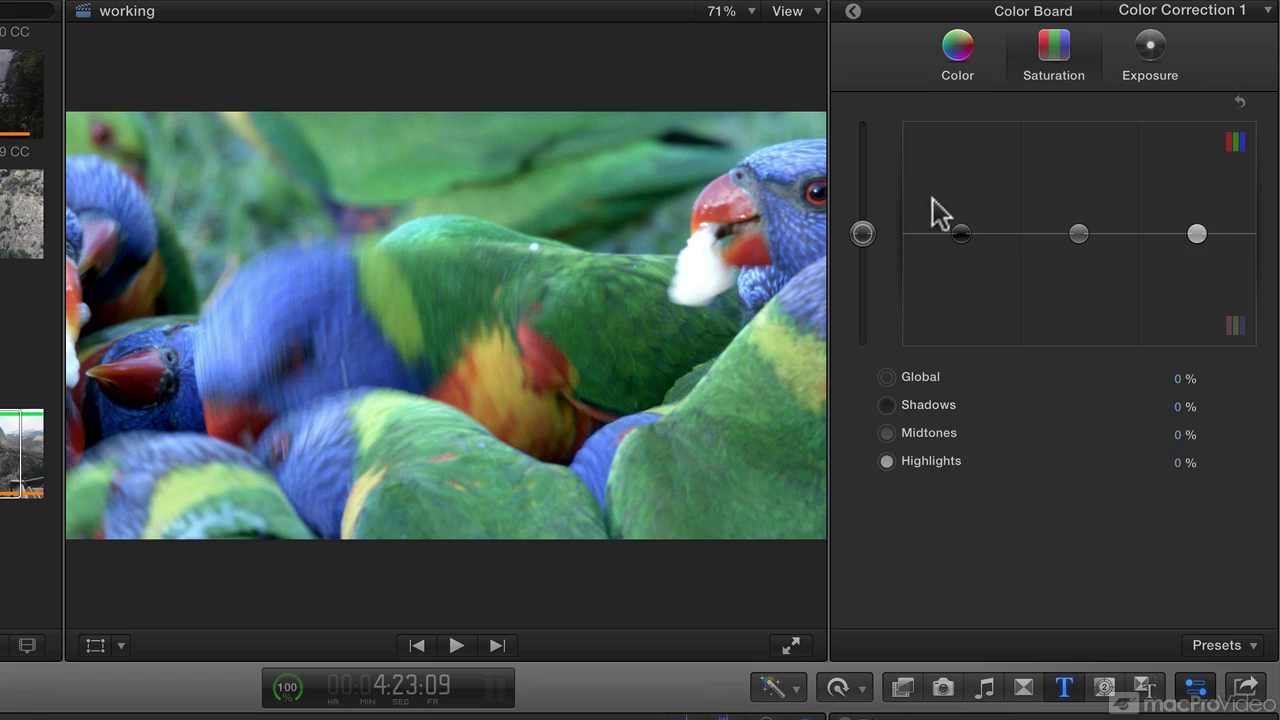
{"action": "left_click_drag", "start_coordinate": [959, 230], "coordinate": [958, 206]}
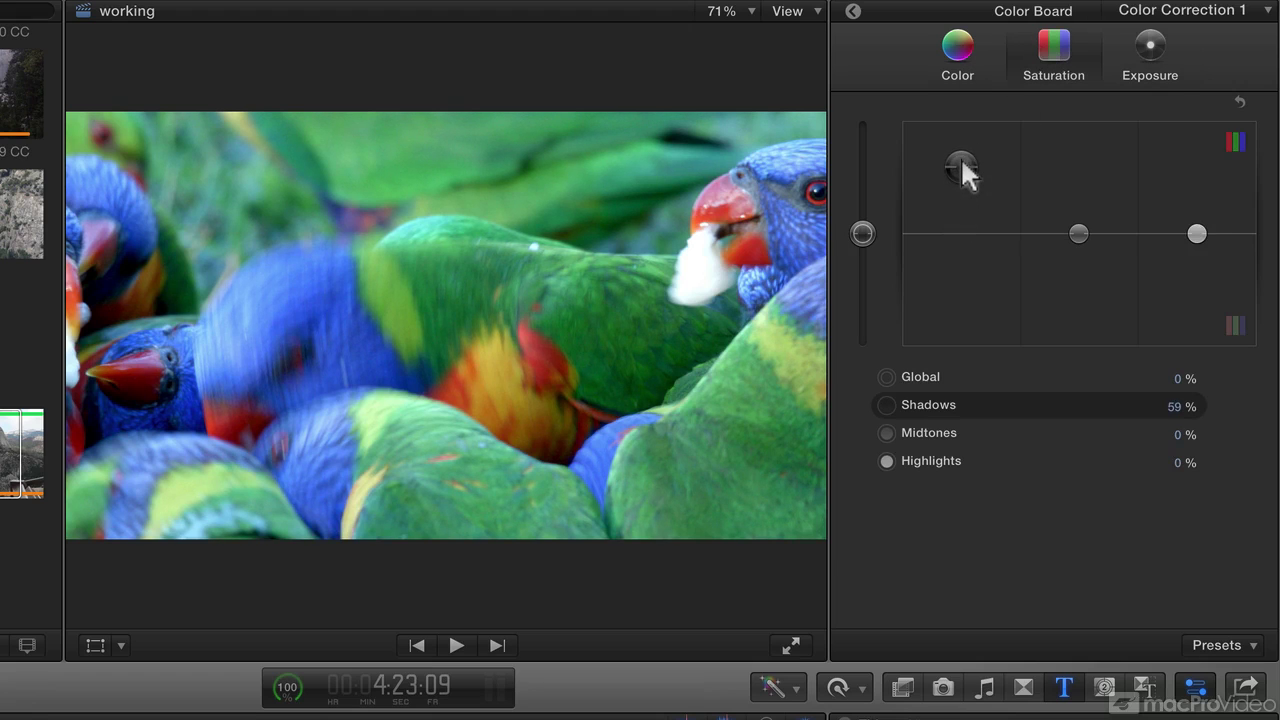
{"action": "left_click", "coordinate": [954, 50]}
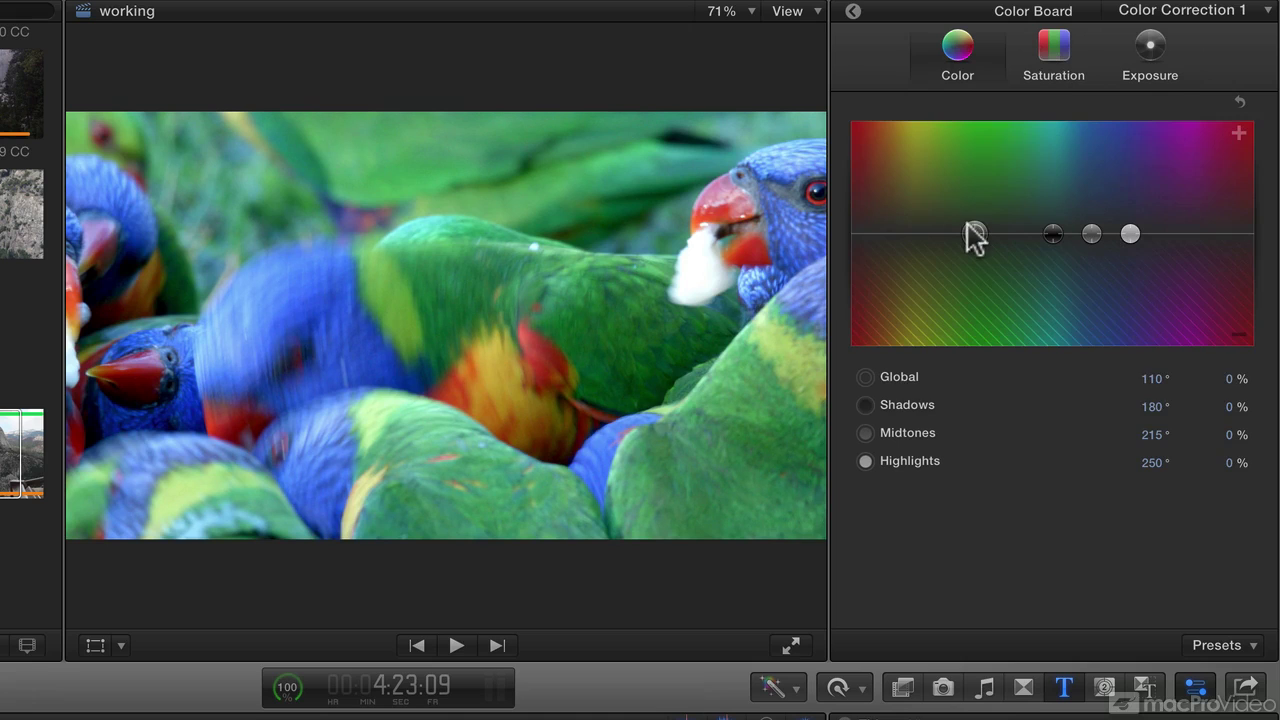
{"action": "left_click_drag", "start_coordinate": [971, 234], "coordinate": [903, 212]}
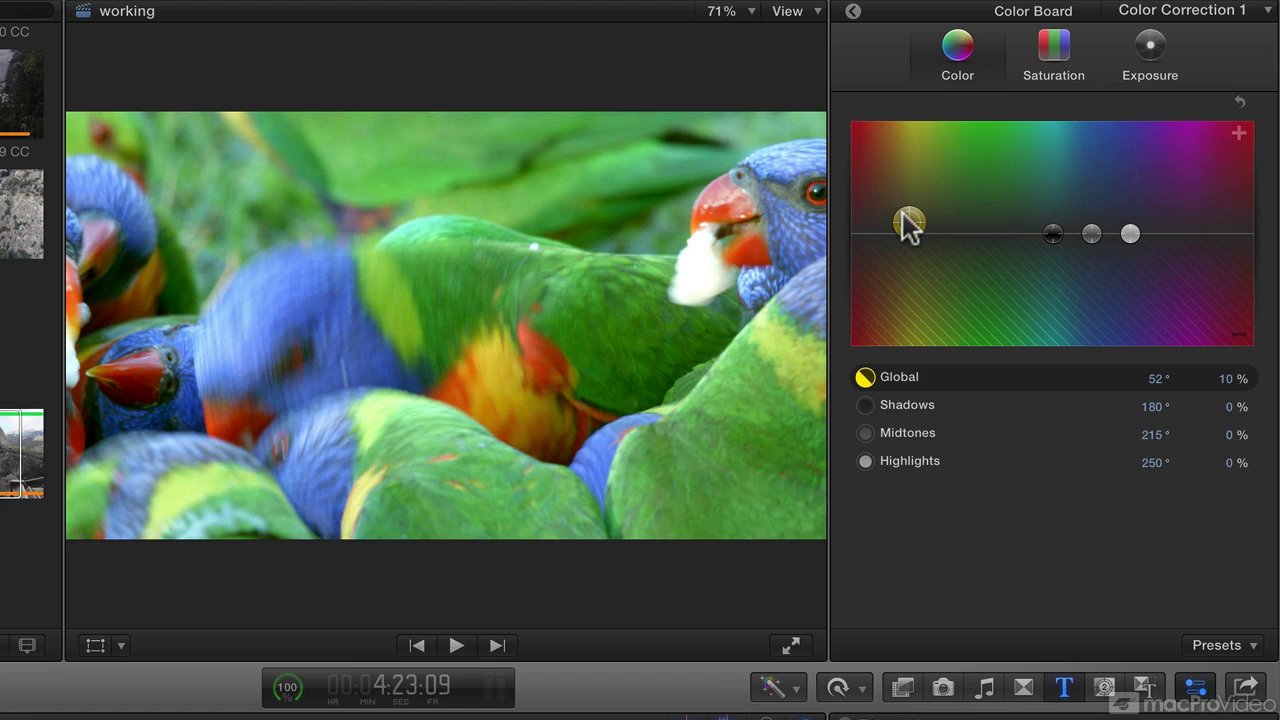
Check that the lorikeet clip lists Color Correction 1, then select the Clouds from airplane 1 clip.
{"action": "left_click", "coordinate": [852, 14]}
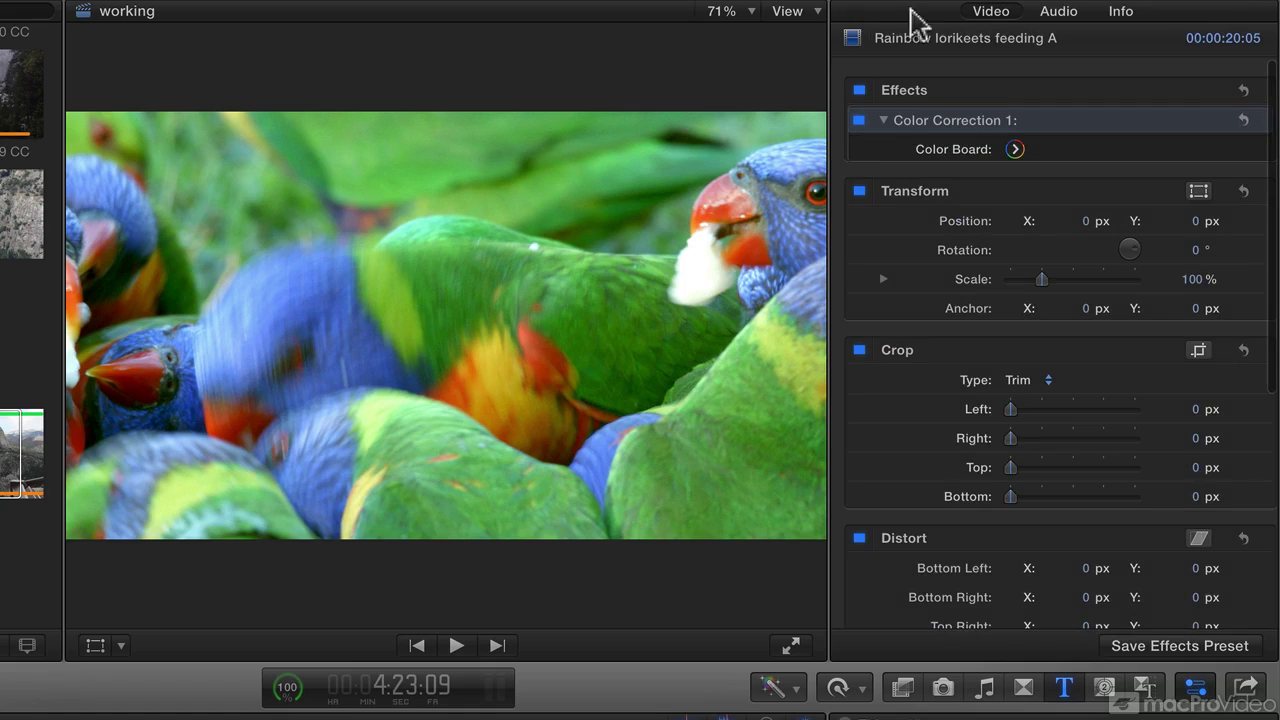
{"action": "left_click", "coordinate": [1012, 149]}
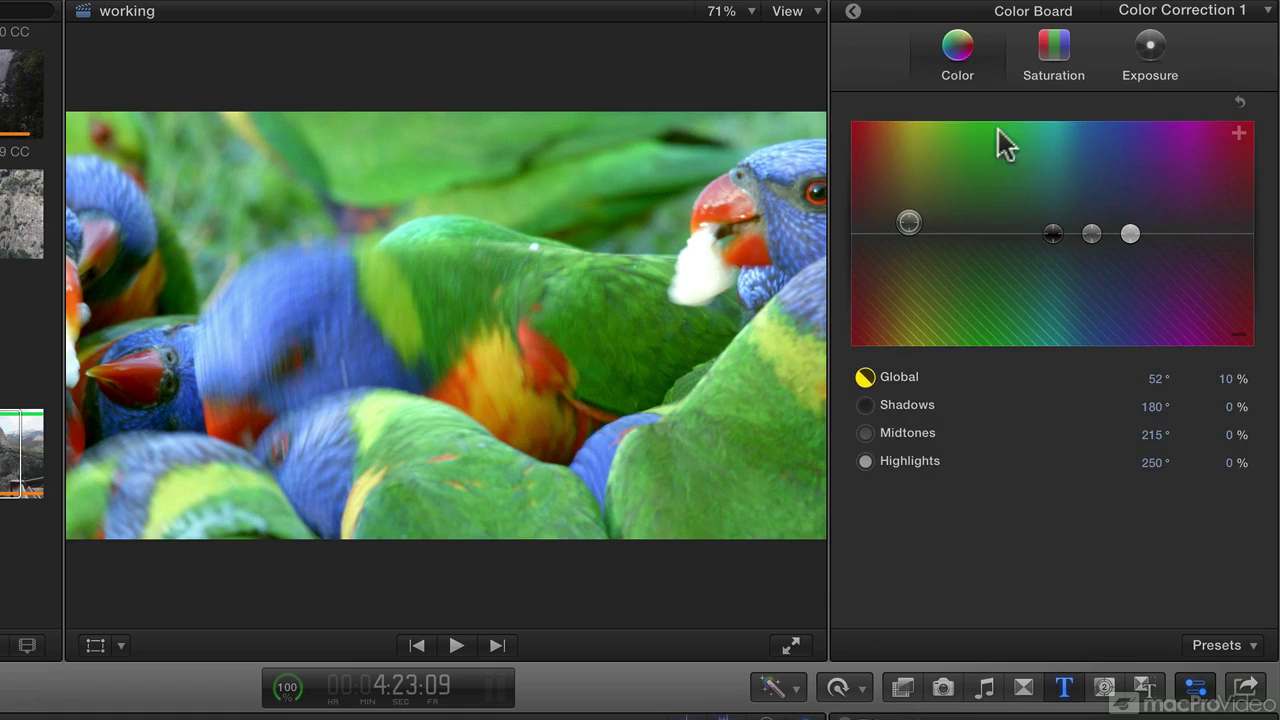
{"action": "left_click", "coordinate": [852, 14]}
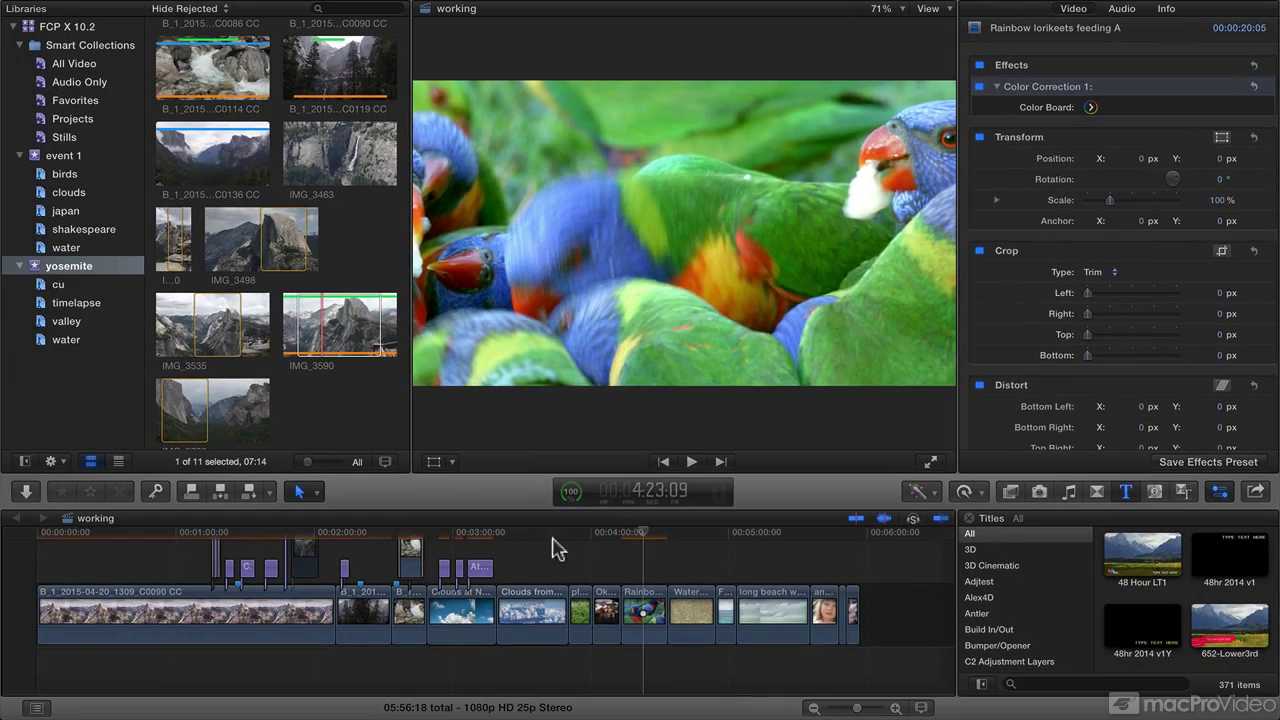
{"action": "left_click", "coordinate": [535, 612]}
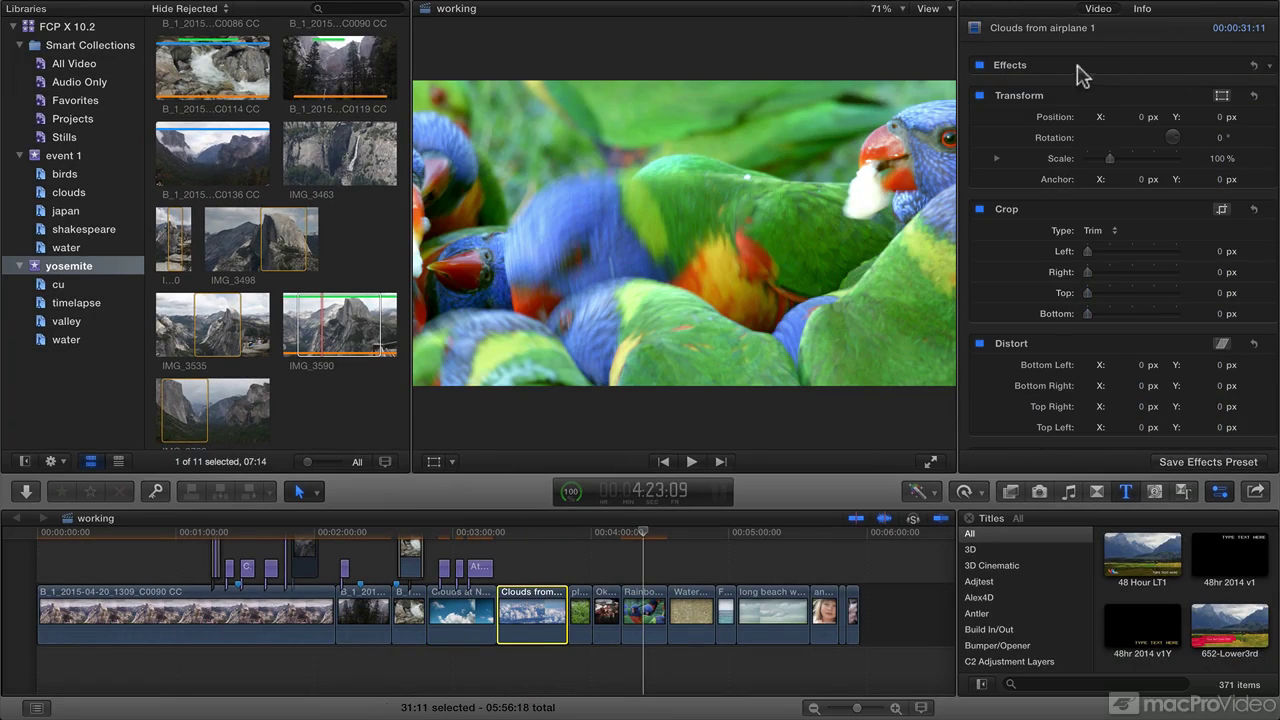
Park the playhead on the clouds clip and show its Color Board with Command-6.
{"action": "left_click", "coordinate": [544, 530]}
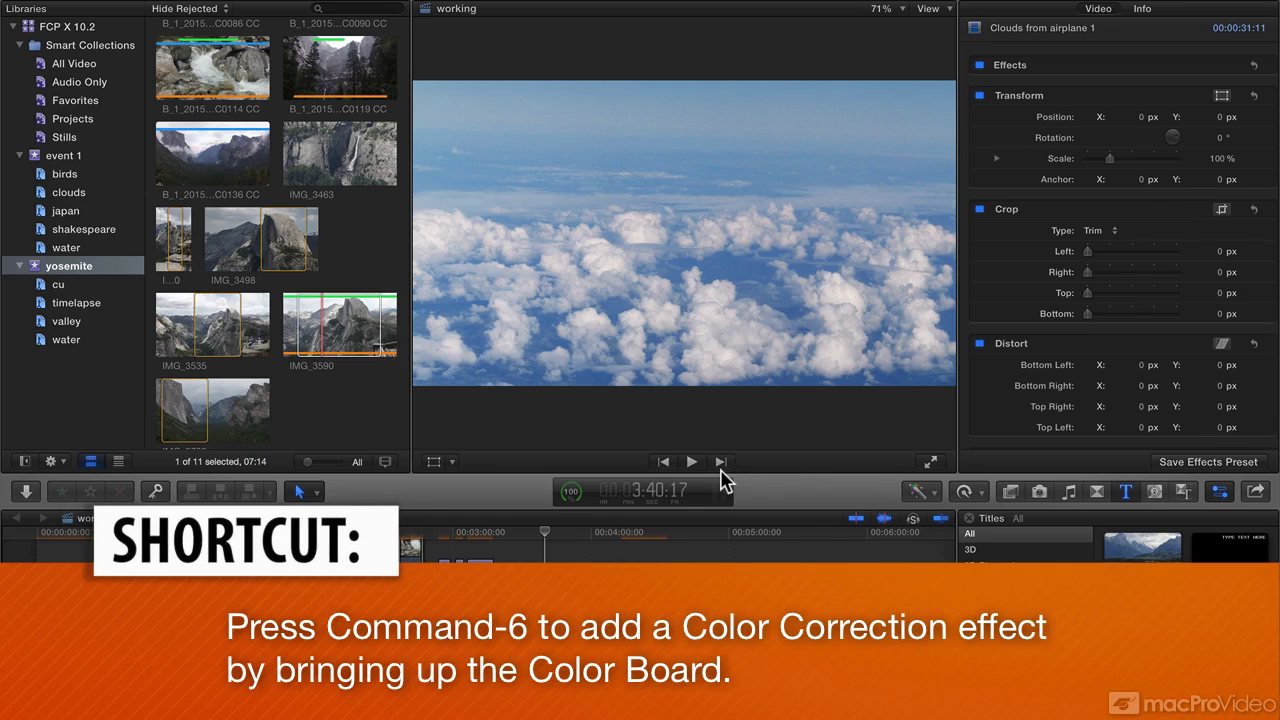
{"action": "key", "text": "super+6"}
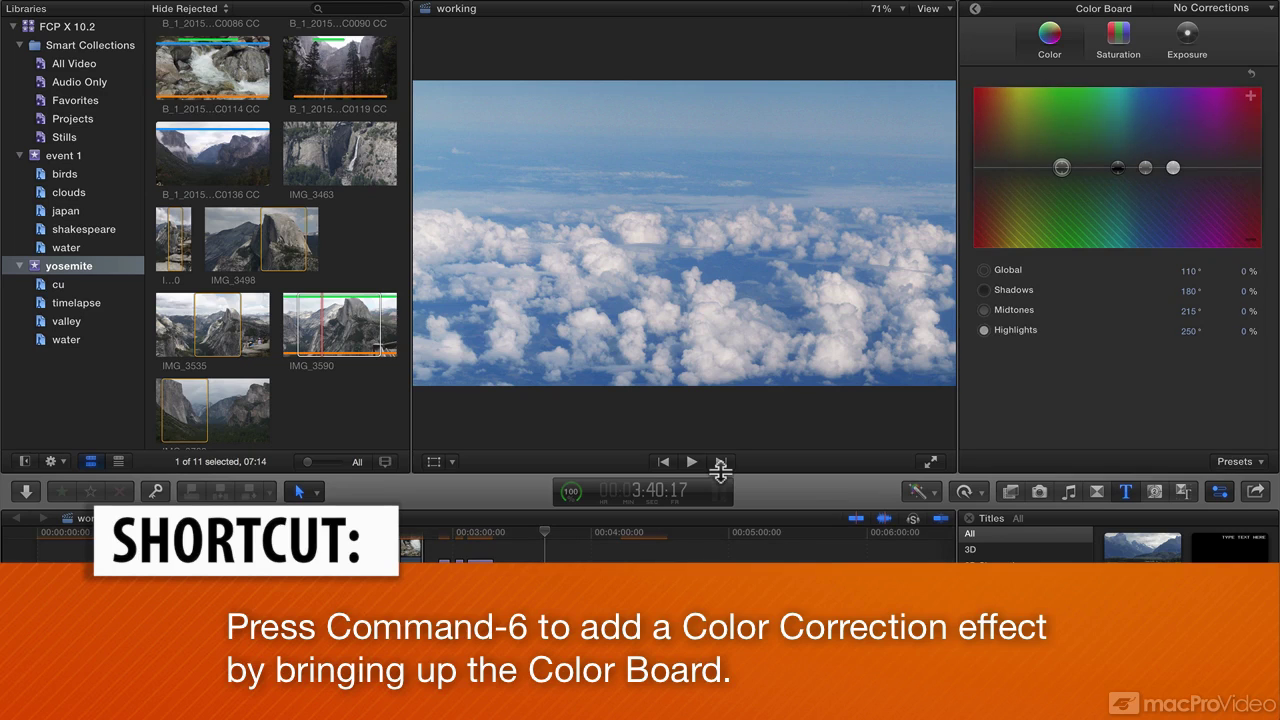
Drag Color Correction from the Effects browser's Color category onto the Clouds from airplane 1 clip.
{"action": "scroll", "coordinate": [985, 625], "scroll_direction": "down", "scroll_amount": 3}
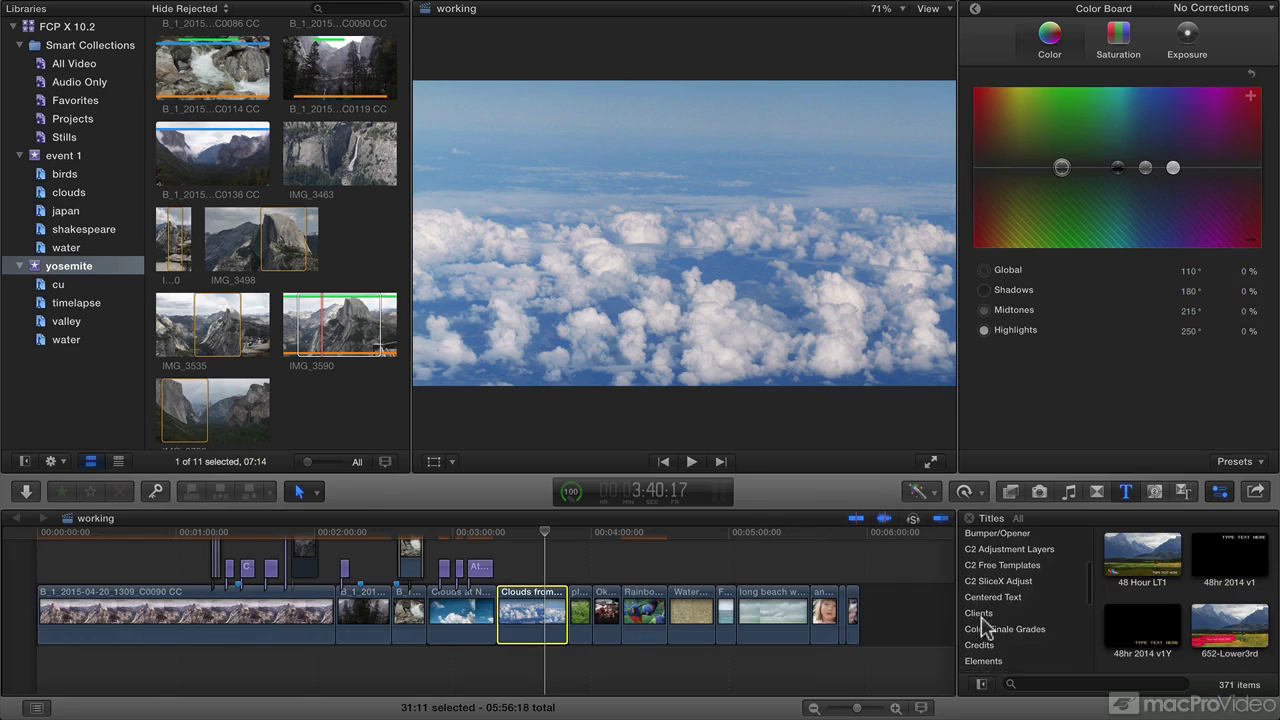
{"action": "scroll", "coordinate": [1000, 600], "scroll_direction": "up", "scroll_amount": 3}
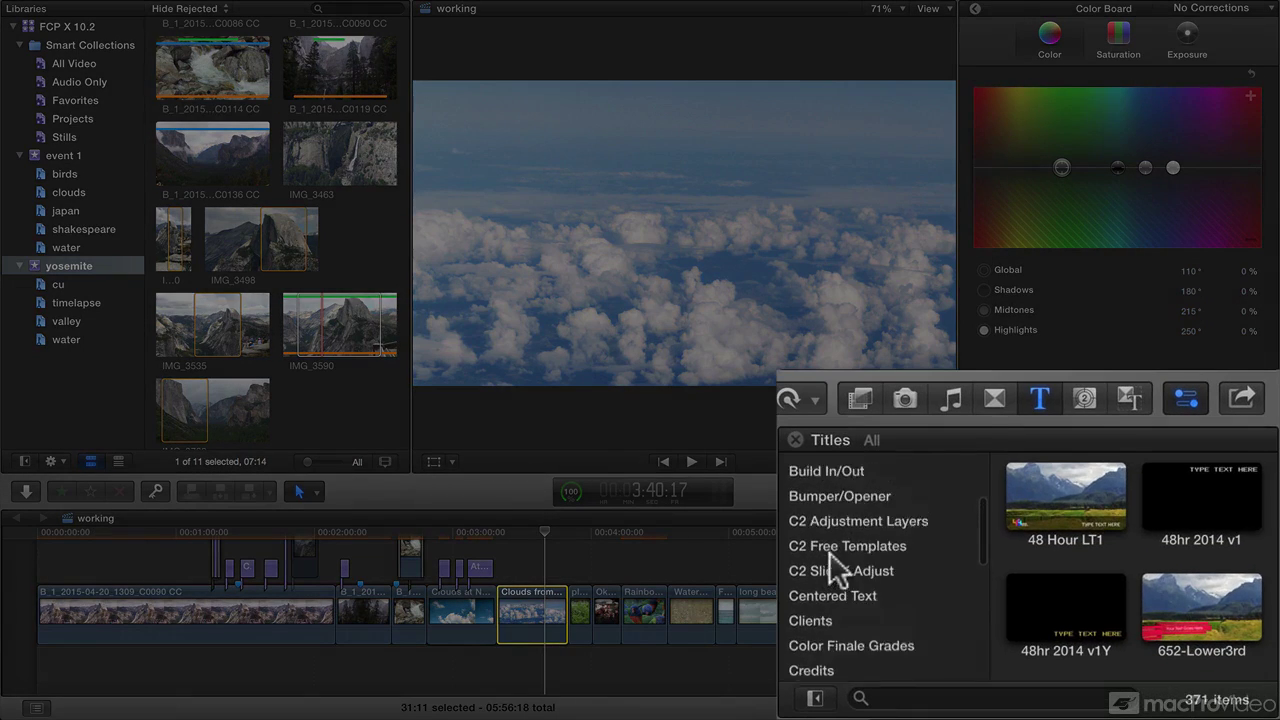
{"action": "left_click", "coordinate": [847, 395]}
{"action": "scroll", "coordinate": [800, 620], "scroll_direction": "down", "scroll_amount": 10}
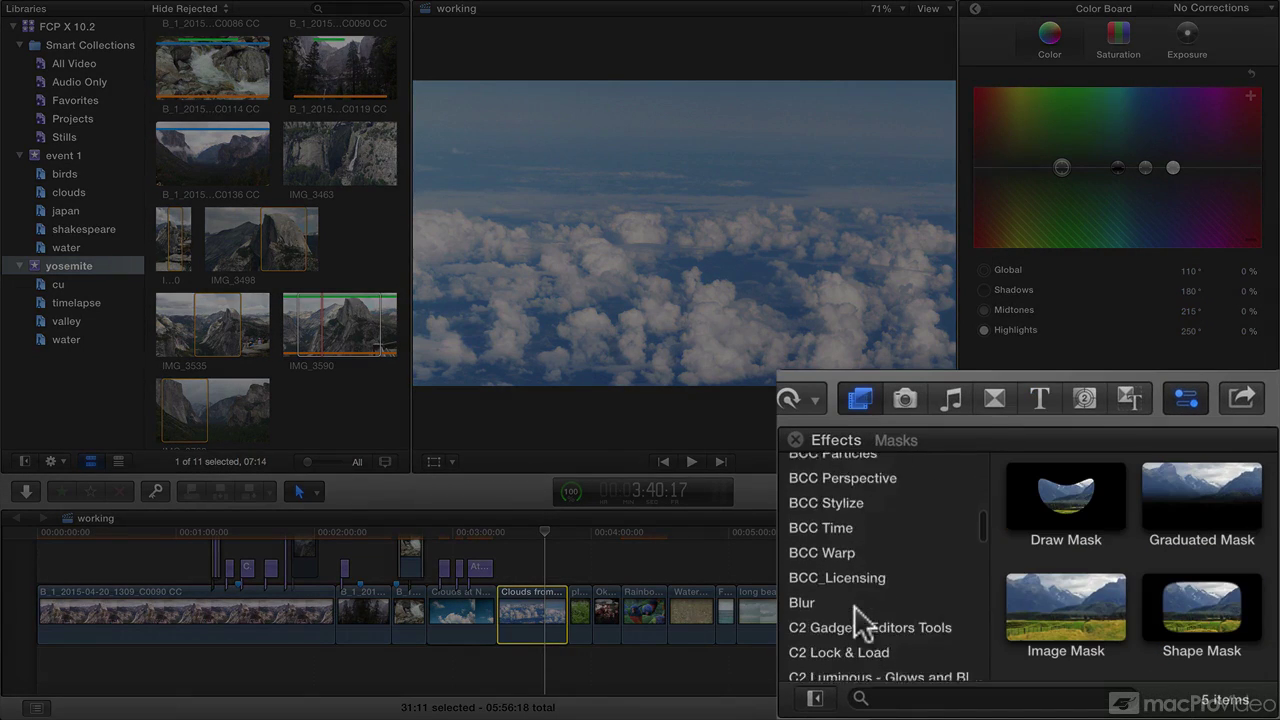
{"action": "scroll", "coordinate": [855, 620], "scroll_direction": "down", "scroll_amount": 8}
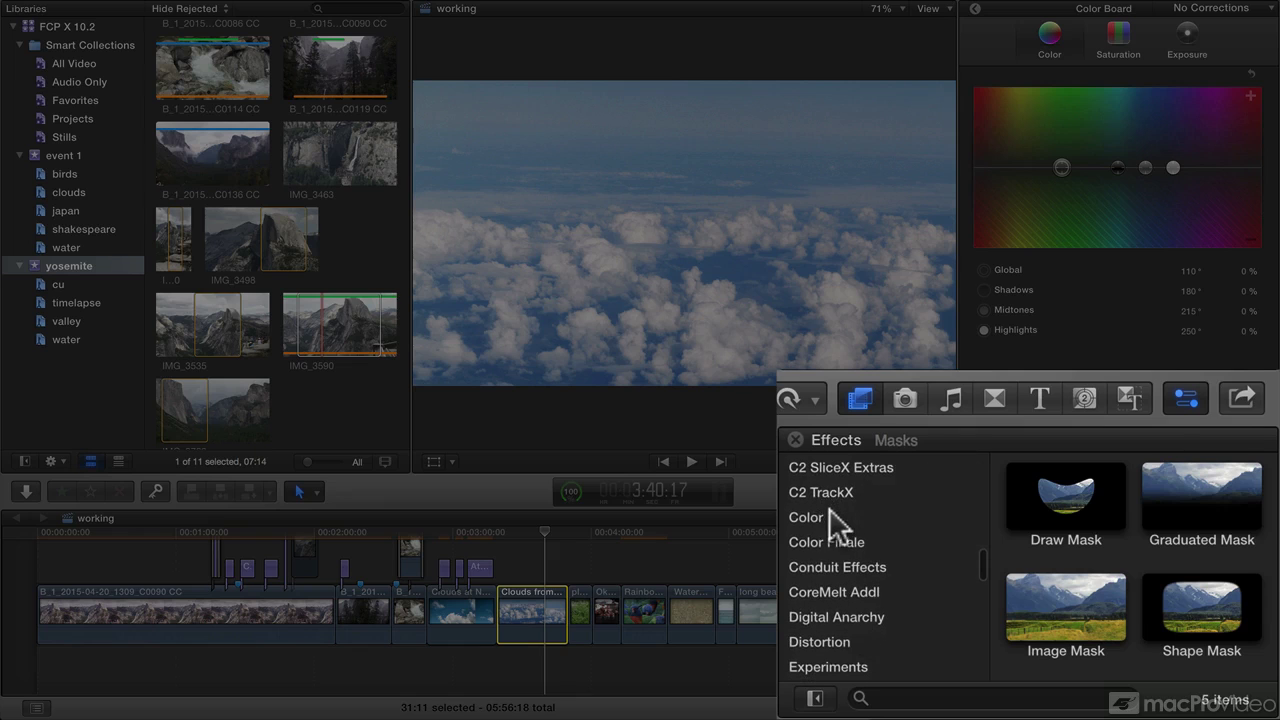
{"action": "left_click", "coordinate": [832, 514]}
{"action": "scroll", "coordinate": [1180, 563], "scroll_direction": "down", "scroll_amount": 1}
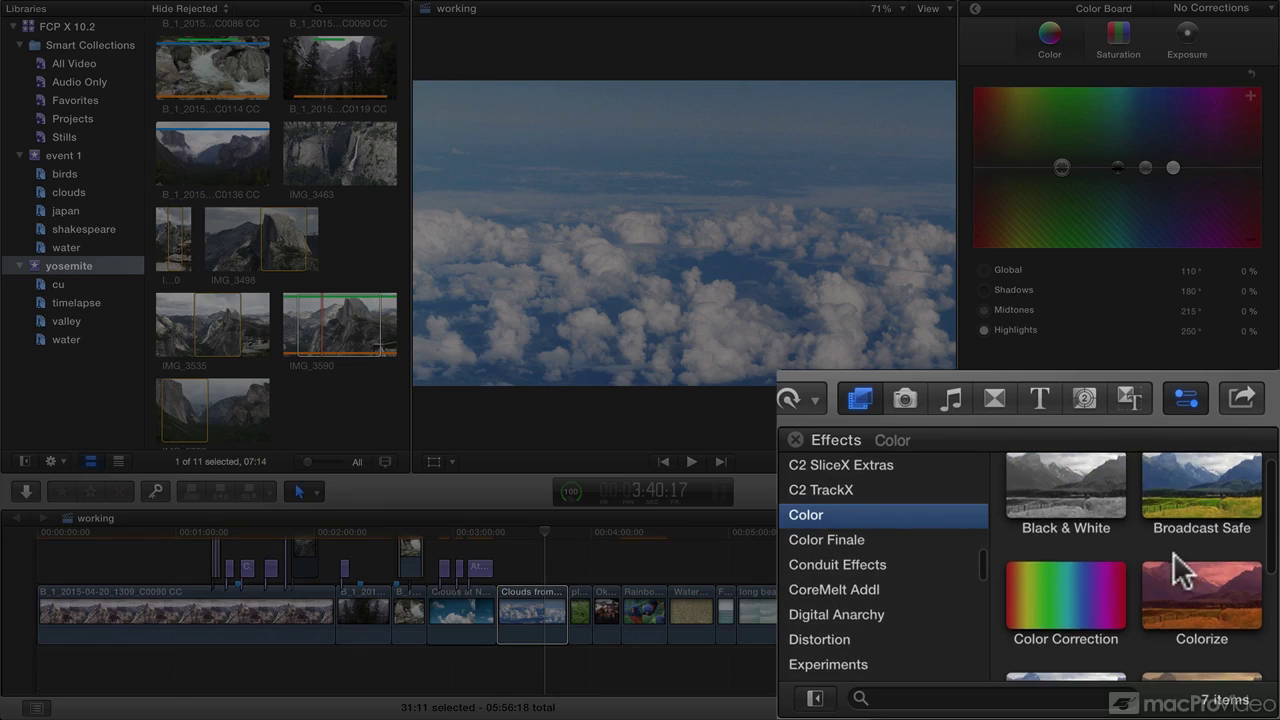
{"action": "left_click", "coordinate": [1077, 604]}
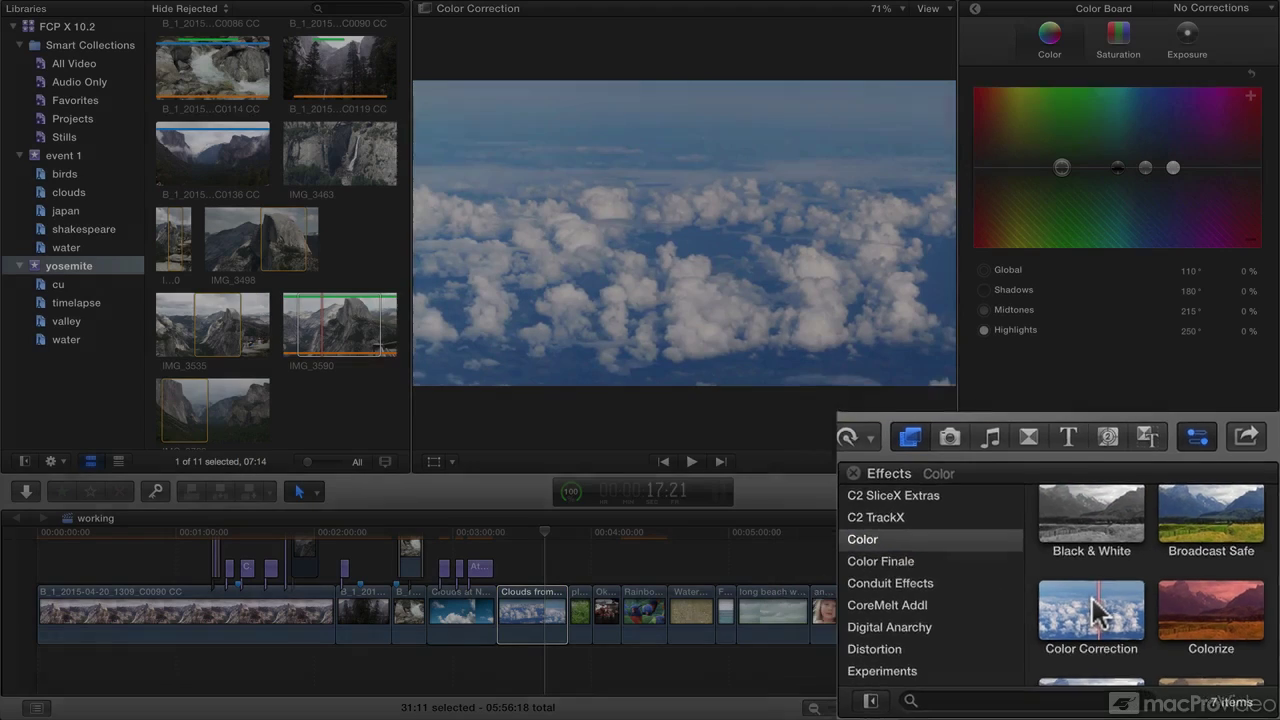
{"action": "left_click_drag", "start_coordinate": [1142, 617], "coordinate": [576, 610]}
Nudge Color Correction 1's Global color puck slightly away from green on the clouds clip.
{"action": "left_click", "coordinate": [553, 605]}
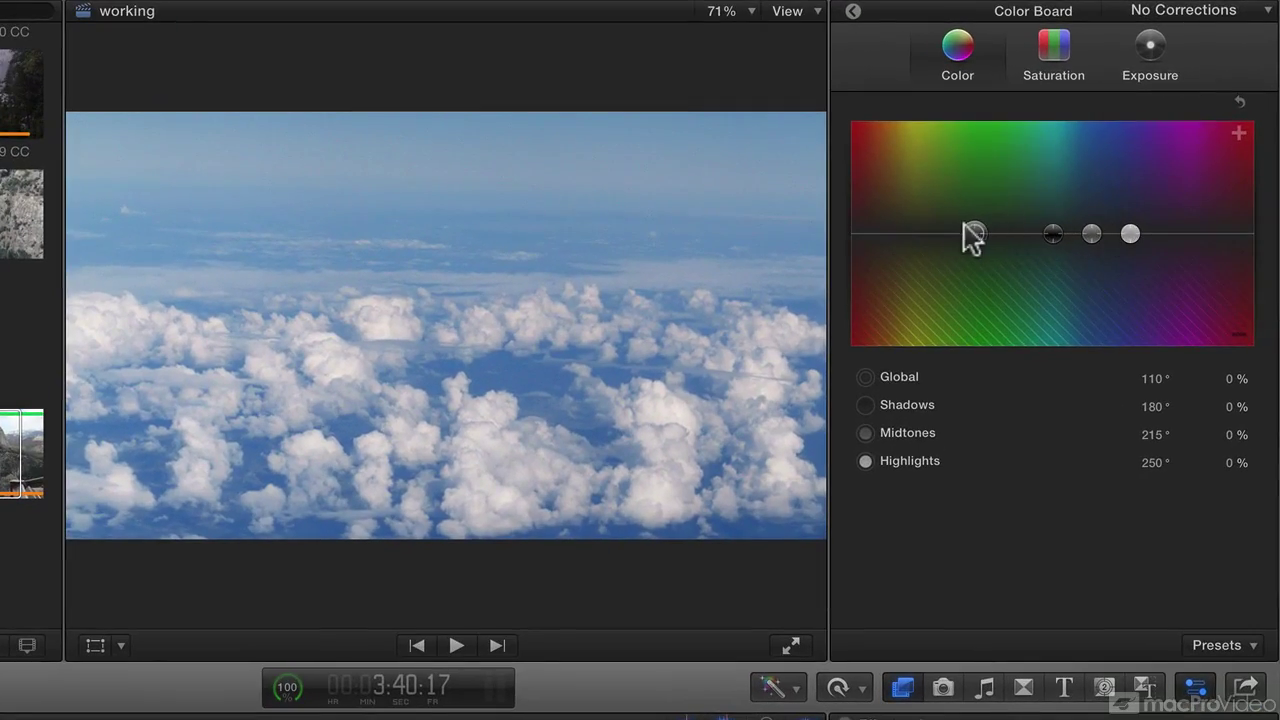
{"action": "mouse_move", "coordinate": [964, 224]}
{"action": "left_mouse_down"}
{"action": "mouse_move", "coordinate": [943, 201]}
{"action": "mouse_move", "coordinate": [945, 242]}
{"action": "mouse_move", "coordinate": [951, 219]}
{"action": "mouse_move", "coordinate": [961, 231]}
{"action": "left_mouse_up"}
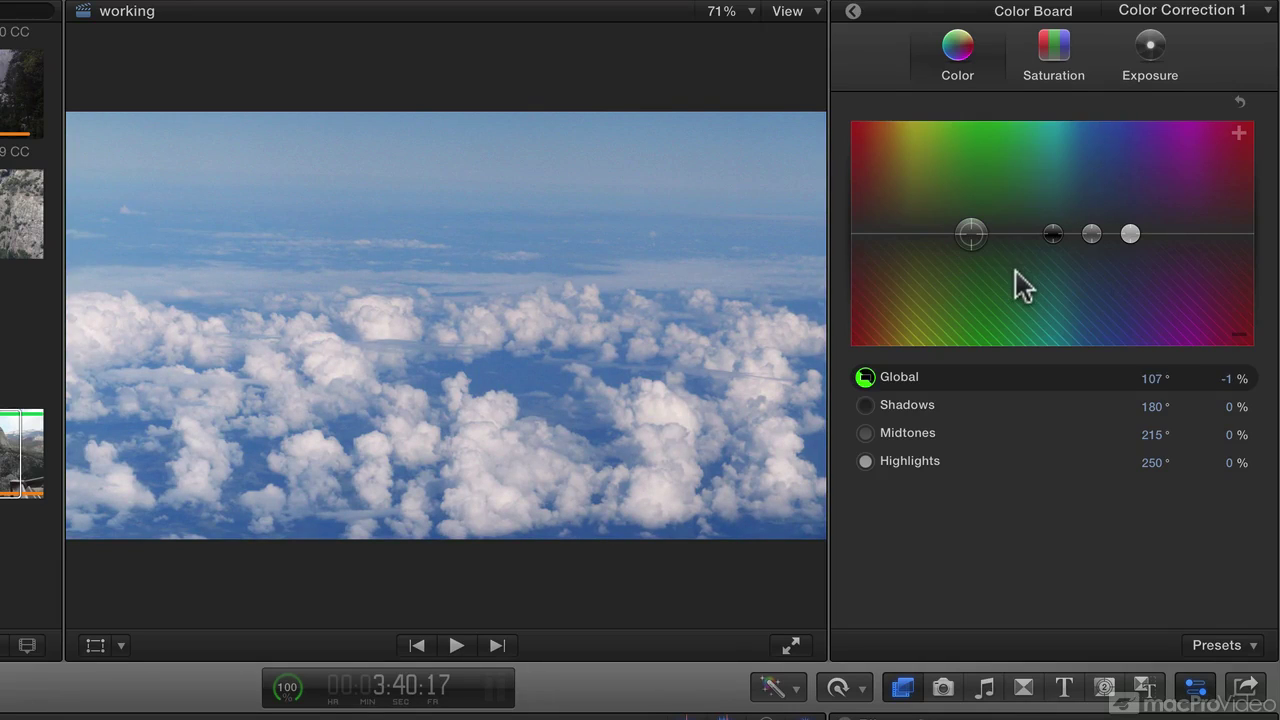
{"action": "left_click", "coordinate": [853, 11]}
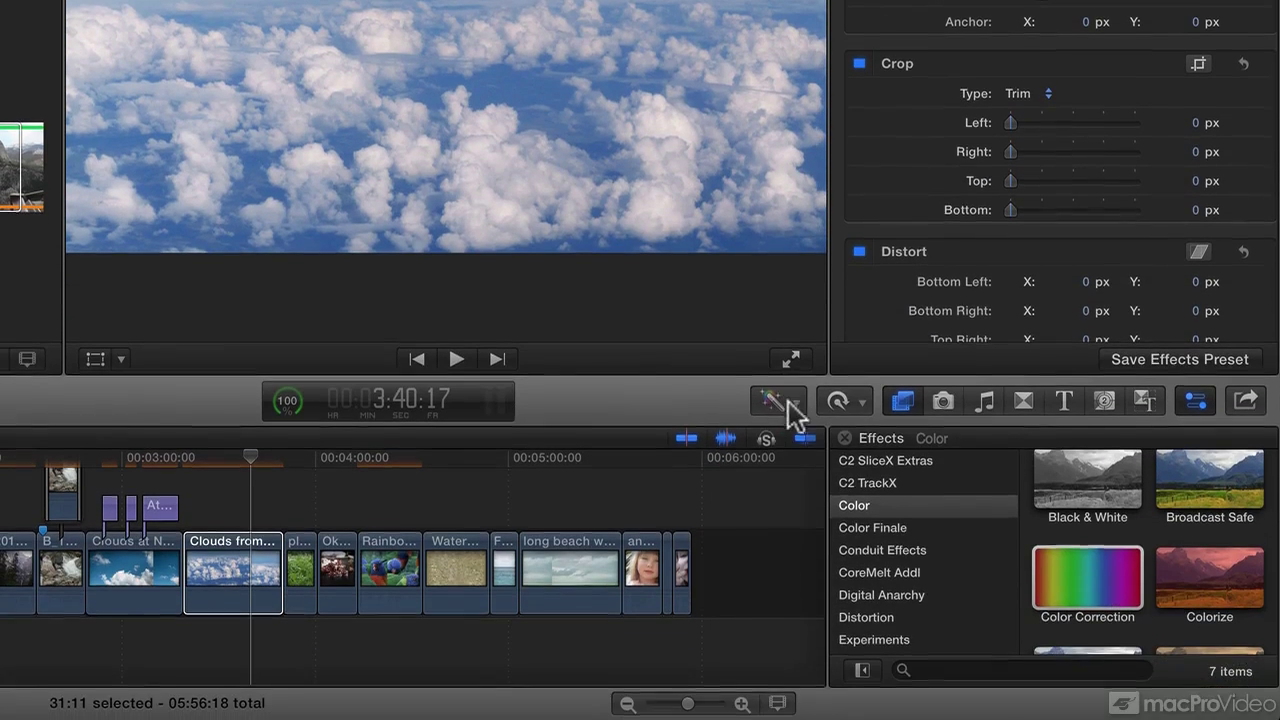
Add Balance Color to the clouds clip, then uncheck it in the Video Inspector.
{"action": "left_click", "coordinate": [796, 689]}
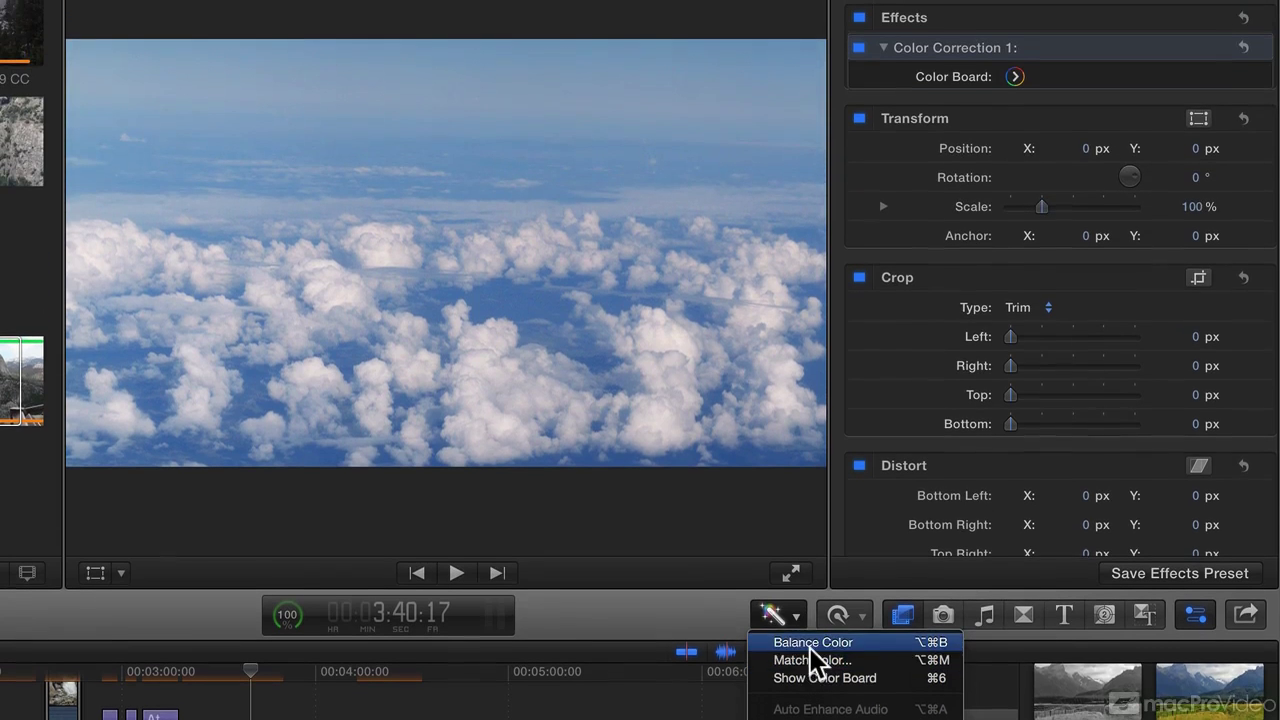
{"action": "left_click", "coordinate": [811, 430]}
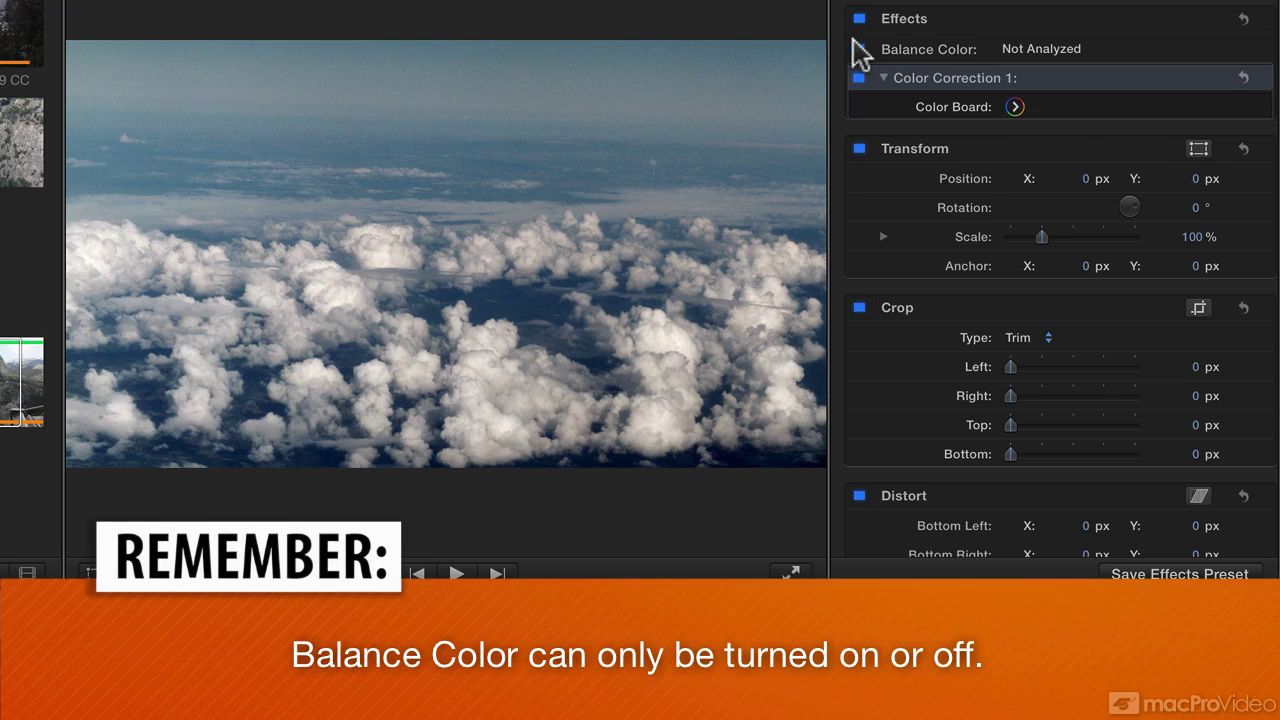
{"action": "left_click", "coordinate": [858, 49]}
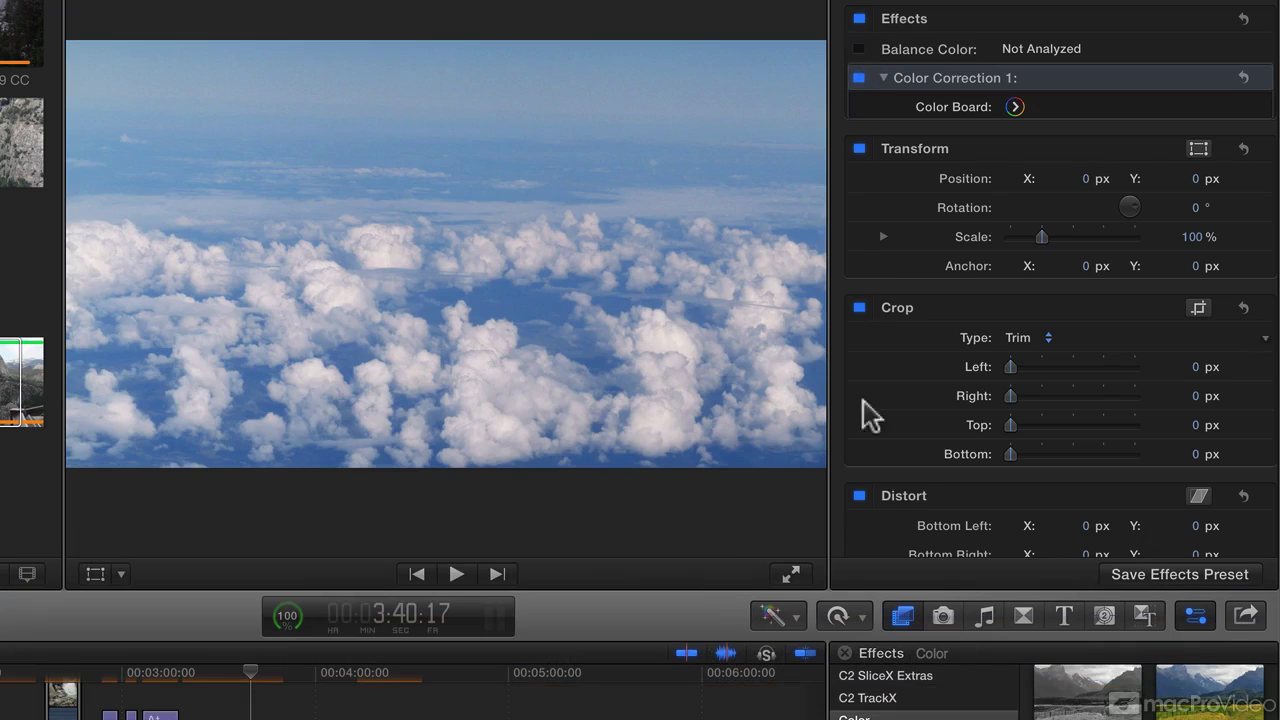
{"action": "left_click", "coordinate": [799, 614]}
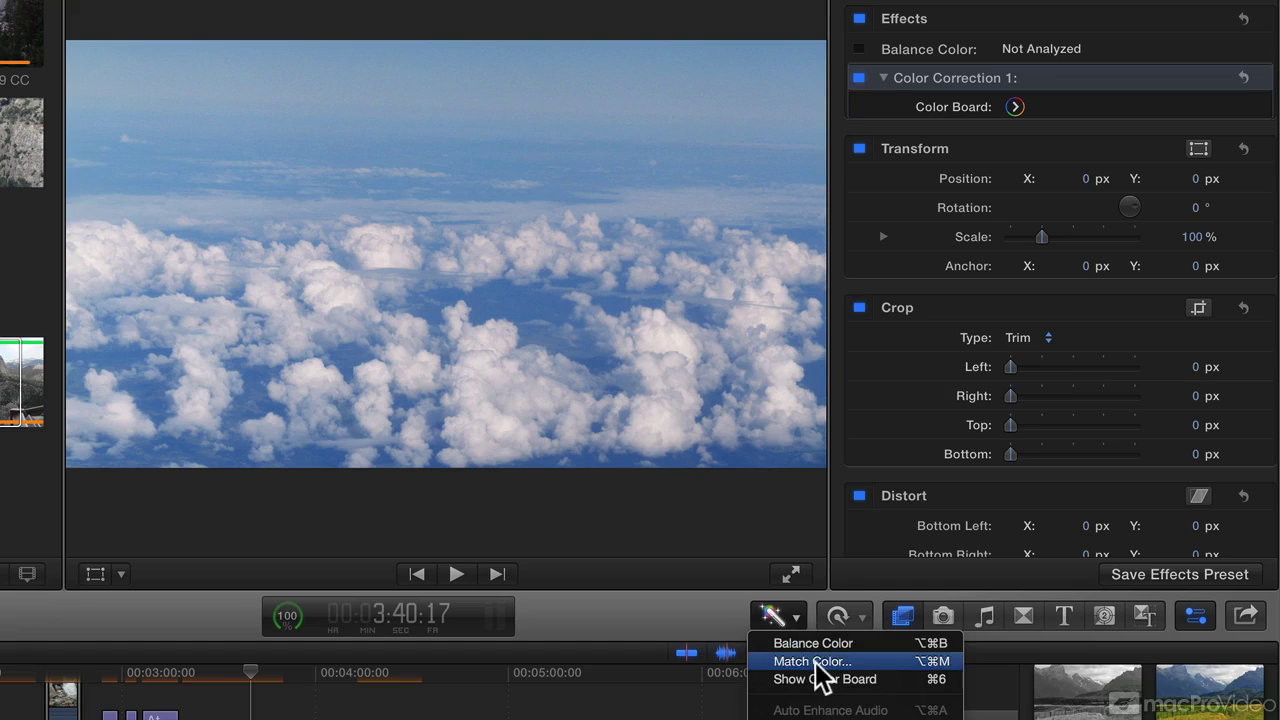
Preview Match Color from the Rainbow, Water, beach and following clips, then apply the match.
{"action": "left_click", "coordinate": [812, 662]}
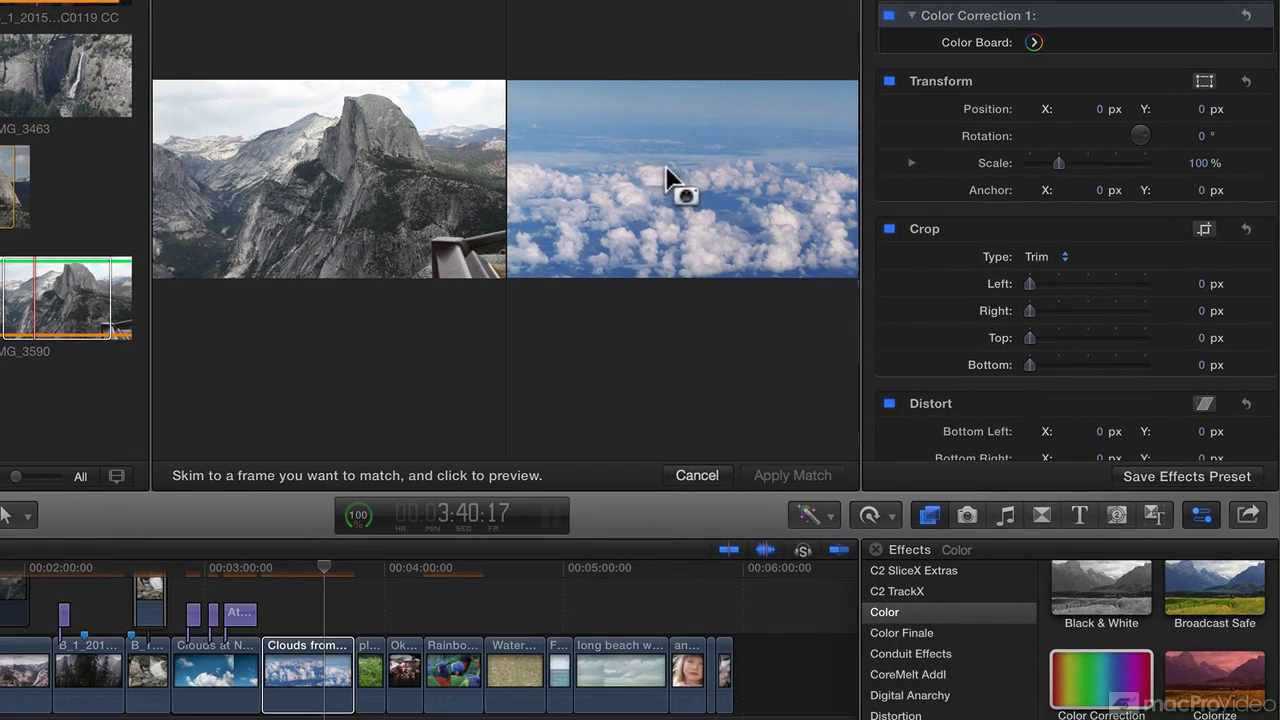
{"action": "left_click", "coordinate": [450, 650]}
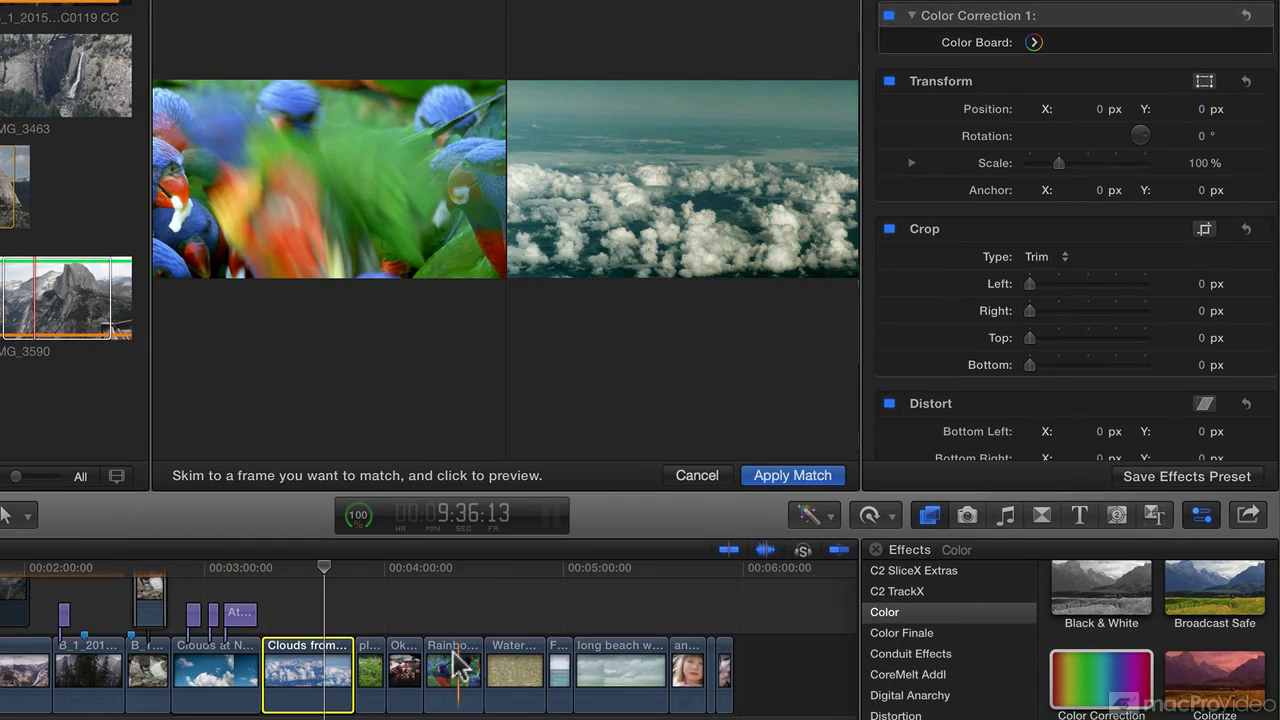
{"action": "left_click", "coordinate": [508, 653]}
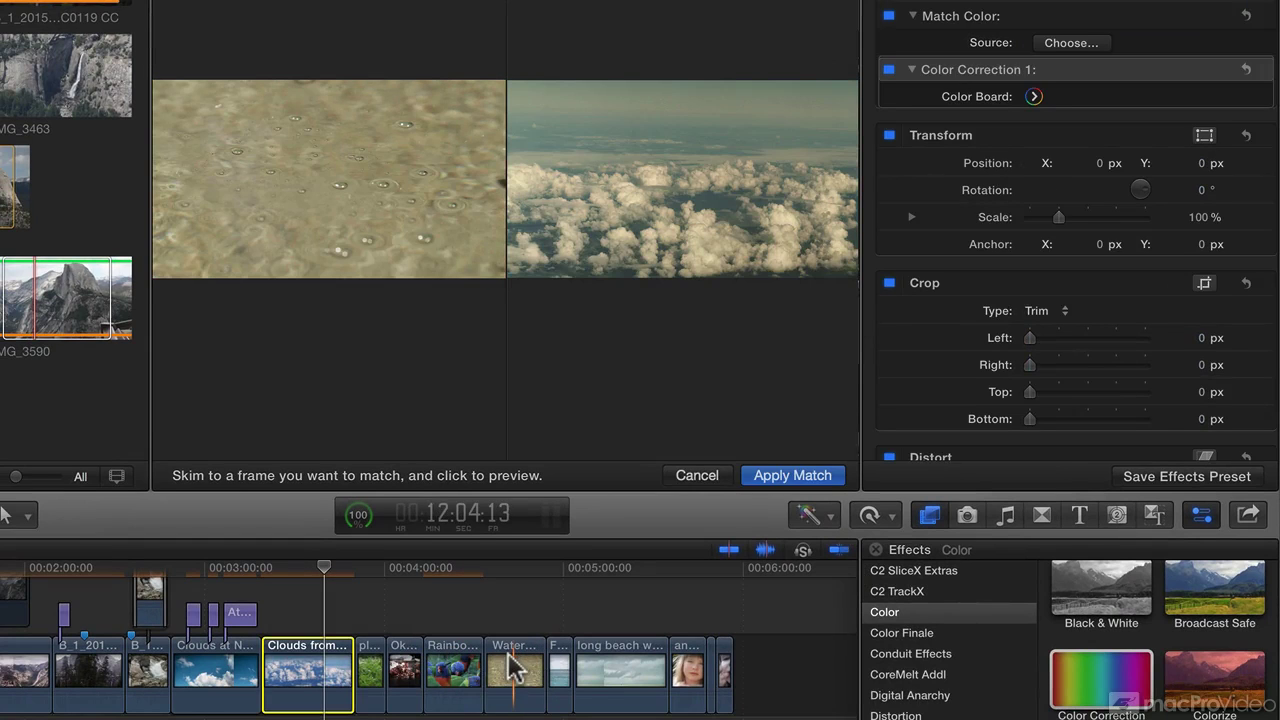
{"action": "left_click", "coordinate": [602, 664]}
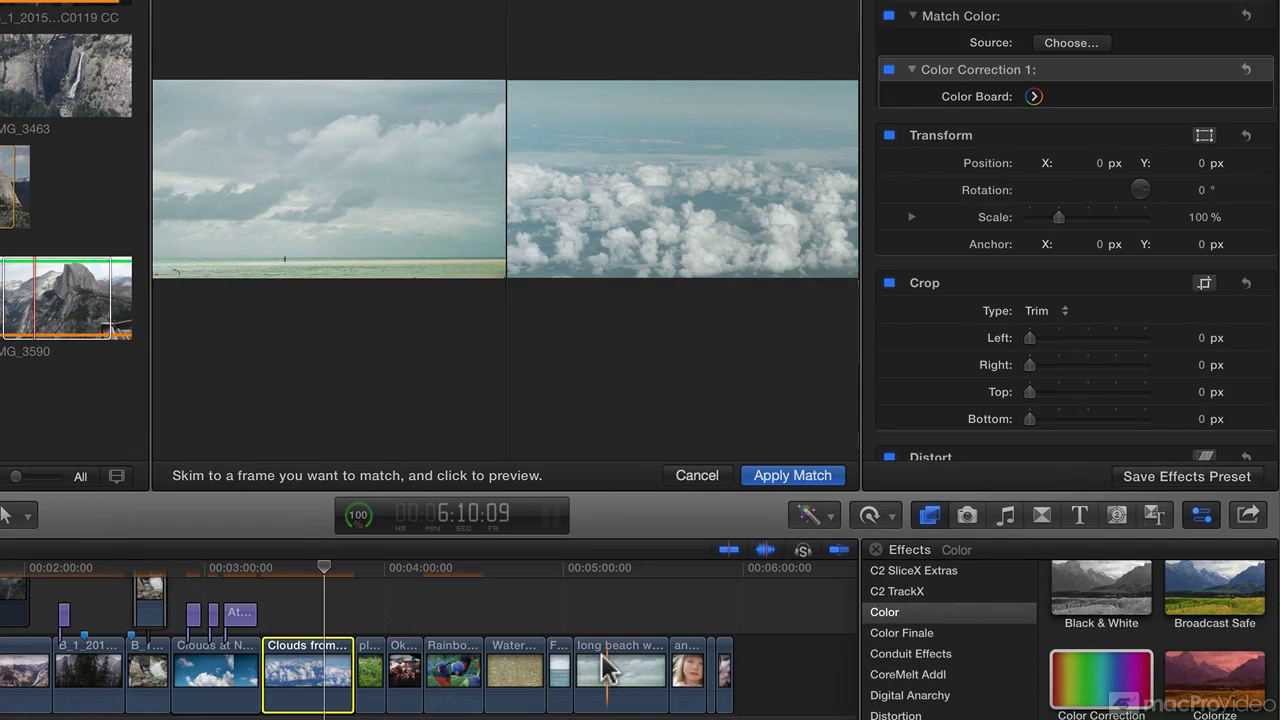
{"action": "left_click", "coordinate": [683, 662]}
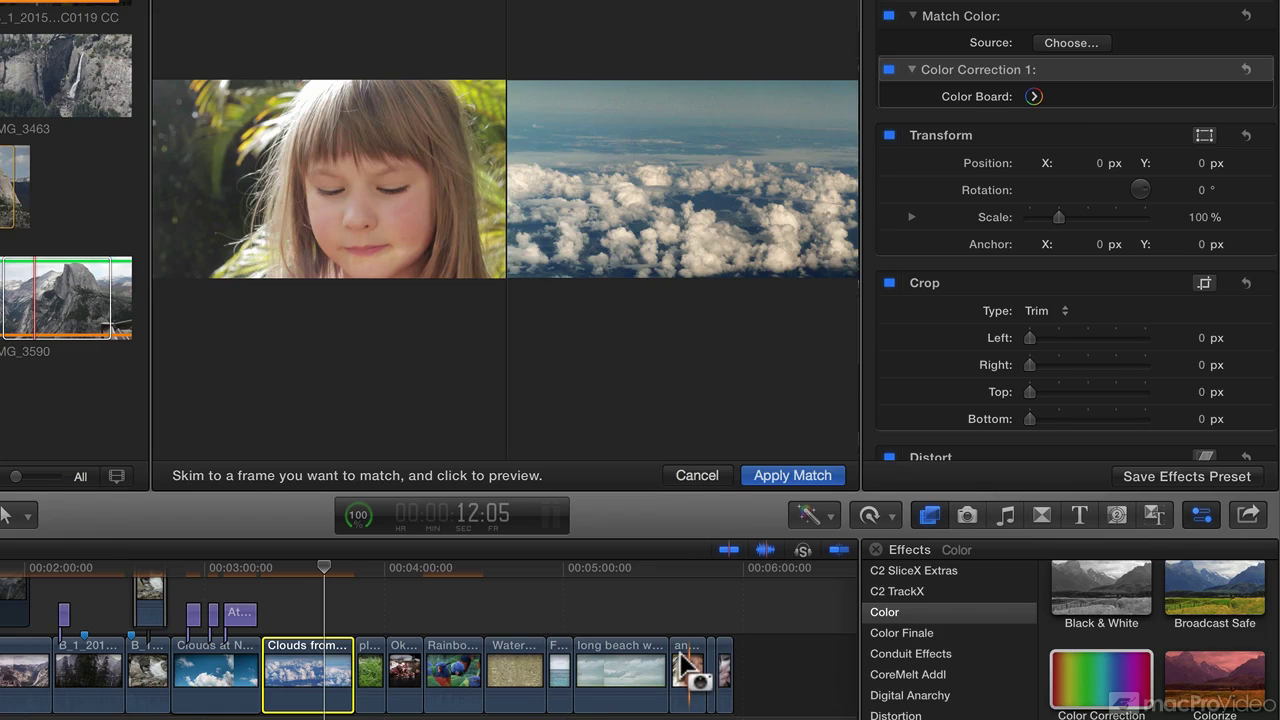
{"action": "left_click", "coordinate": [793, 477]}
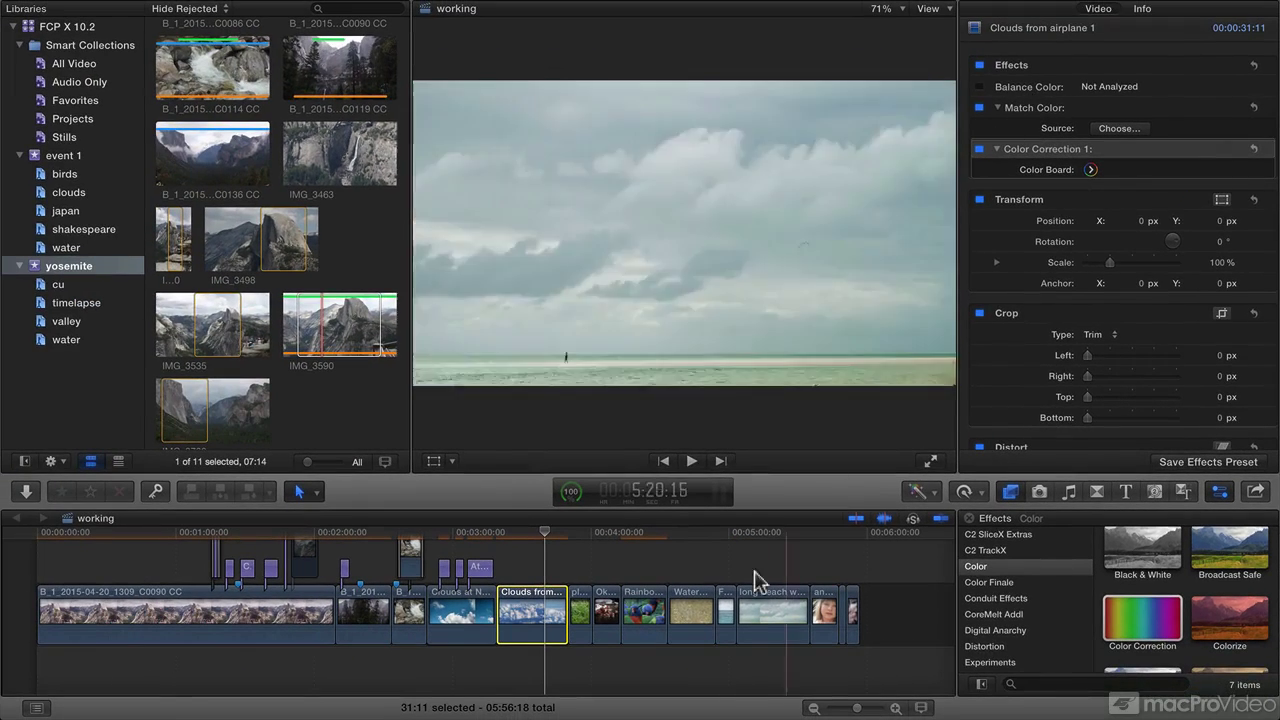
Select the Water bubbles clip and bring up its Enhancements menu.
{"action": "left_click", "coordinate": [688, 612]}
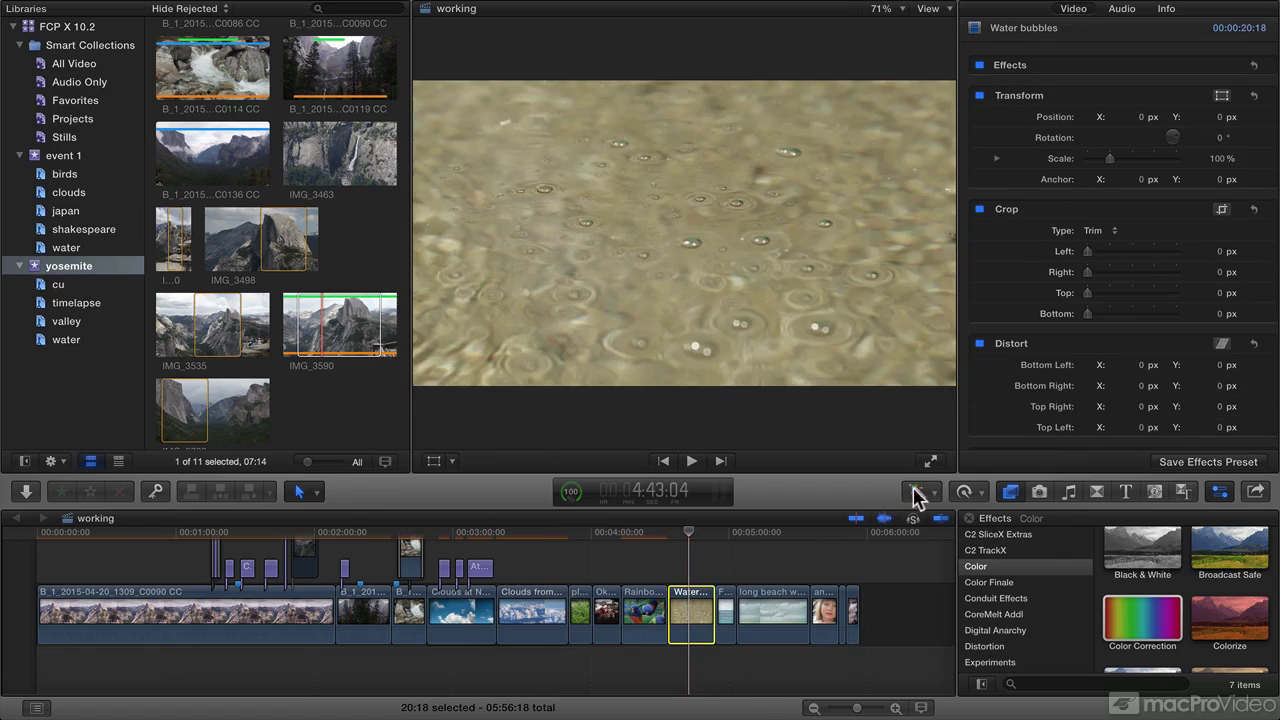
{"action": "left_click", "coordinate": [916, 491]}
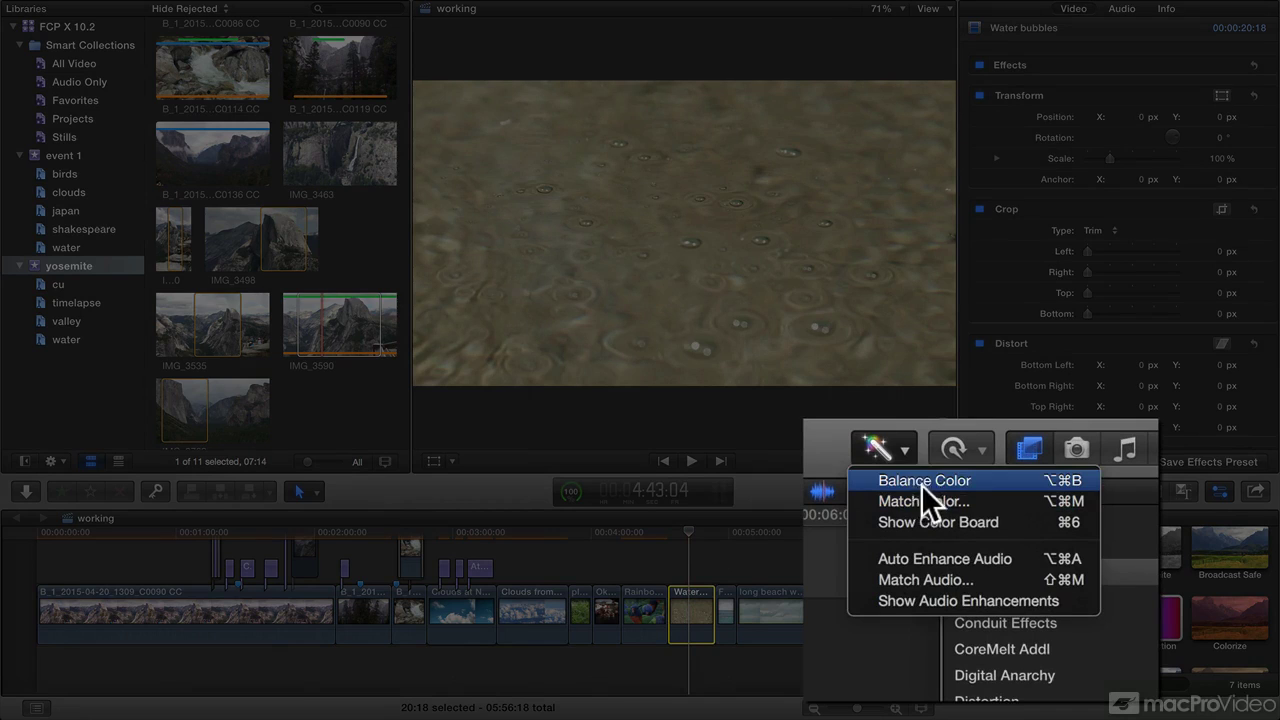
{"action": "left_click", "coordinate": [907, 455]}
{"action": "left_click", "coordinate": [903, 452]}
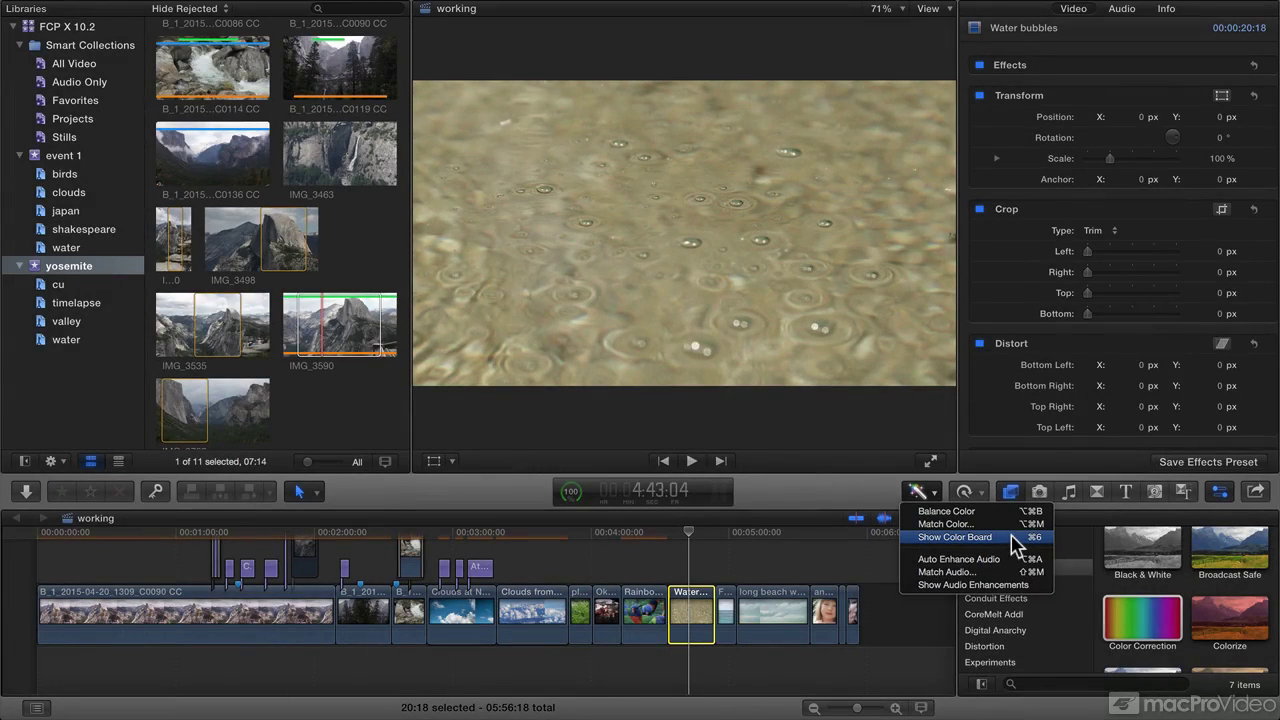
In the Color Board's Color tab, set the Water bubbles clip's midtones to 21% and shadows to −18%.
{"action": "left_click", "coordinate": [1012, 538]}
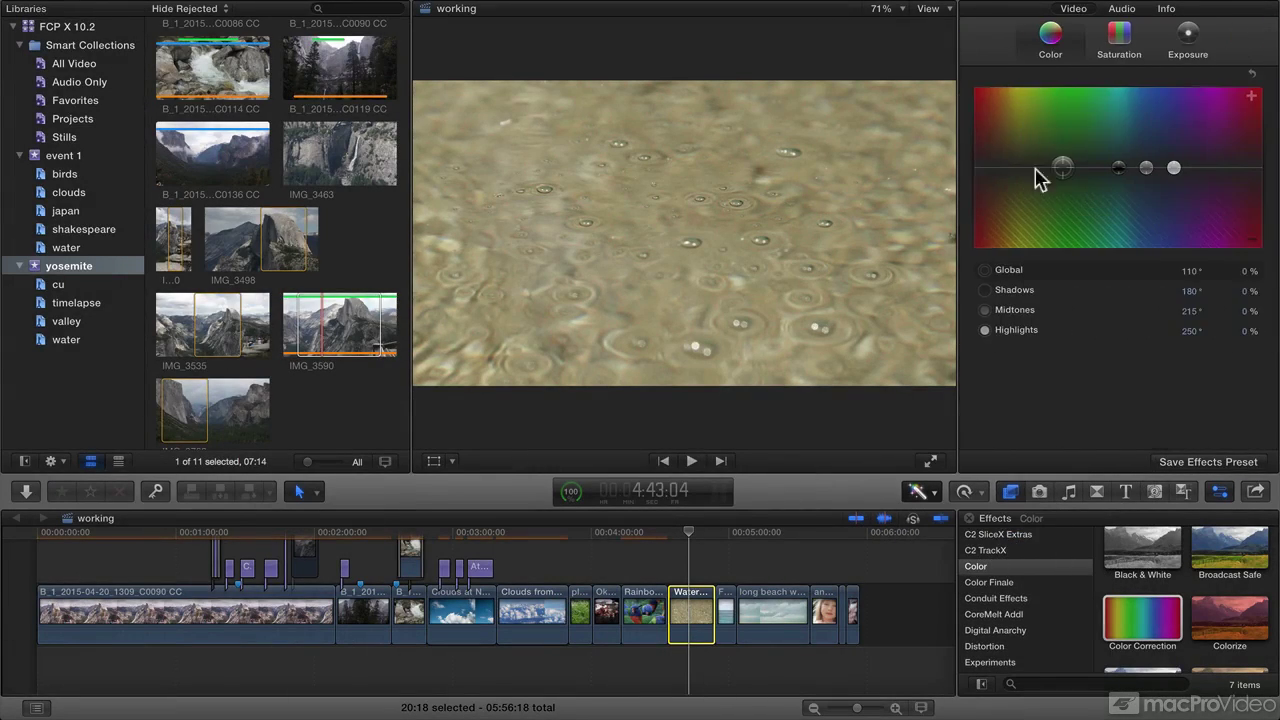
{"action": "left_click_drag", "start_coordinate": [1146, 167], "coordinate": [1118, 181]}
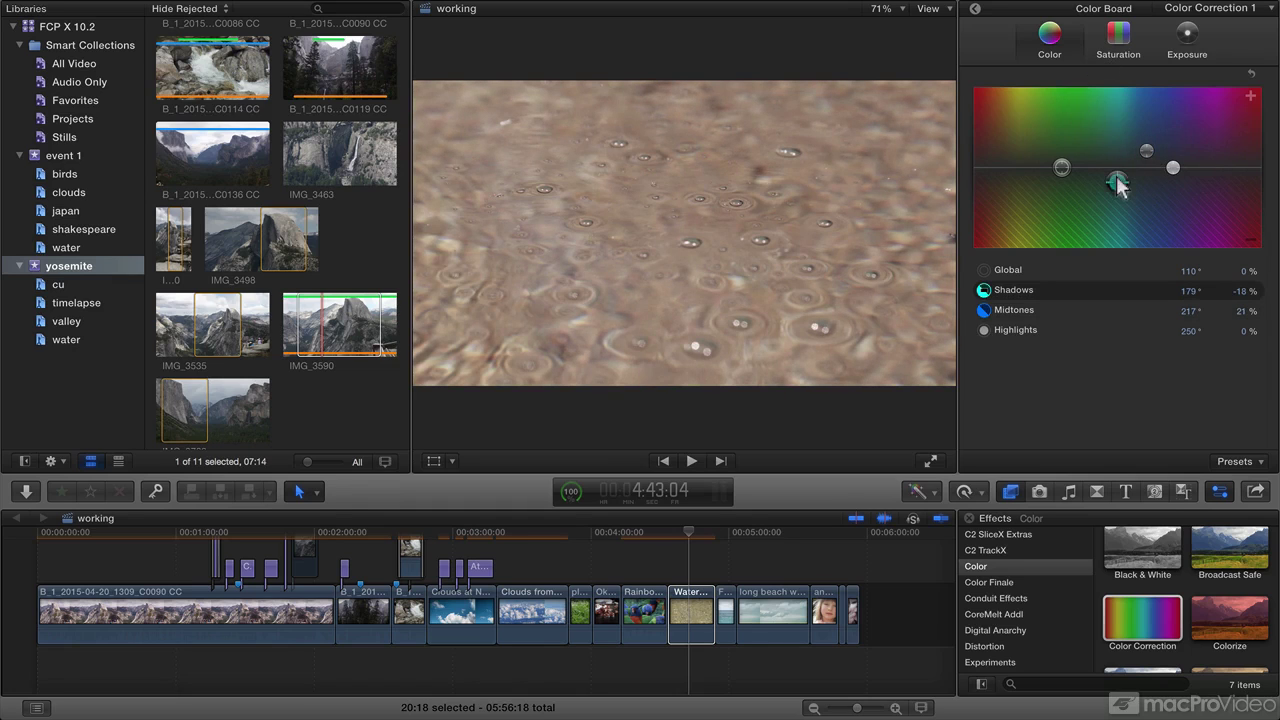
{"action": "left_click", "coordinate": [975, 12]}
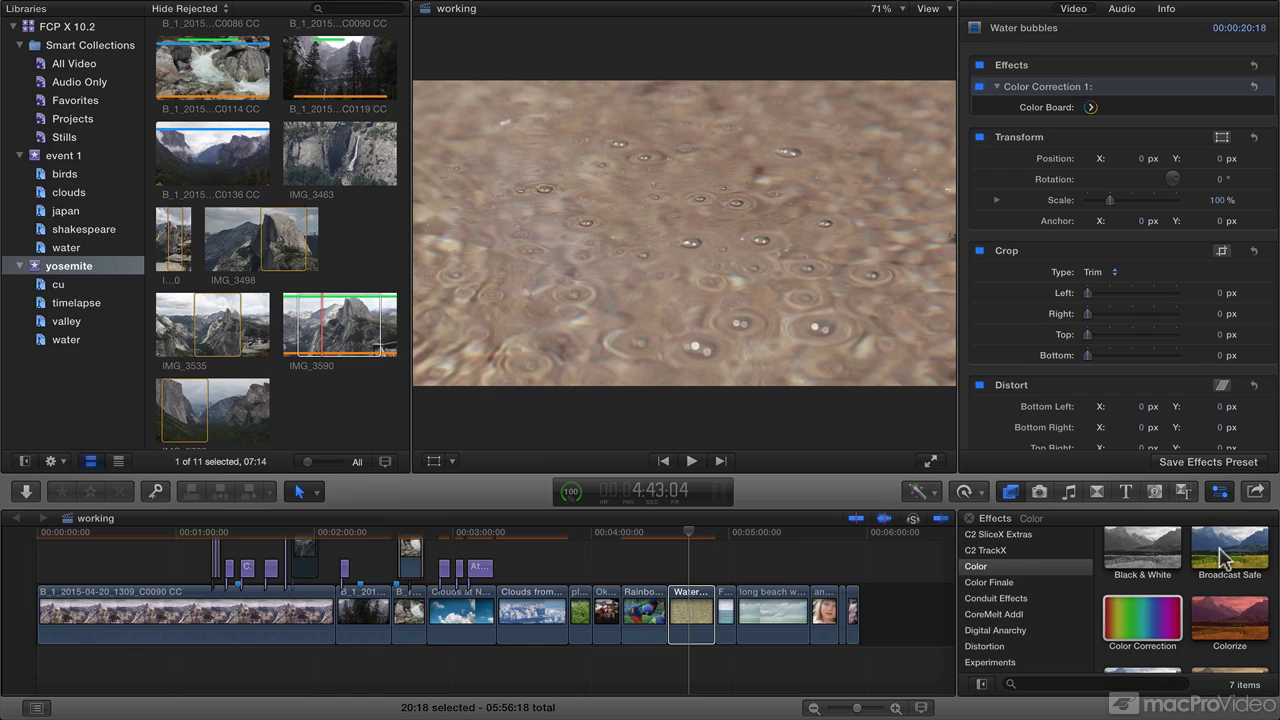
Drop Broadcast Safe on the water clip, then raise Exposure highlights to 69% and lower shadows to -29%.
{"action": "left_click_drag", "start_coordinate": [1228, 556], "coordinate": [702, 595]}
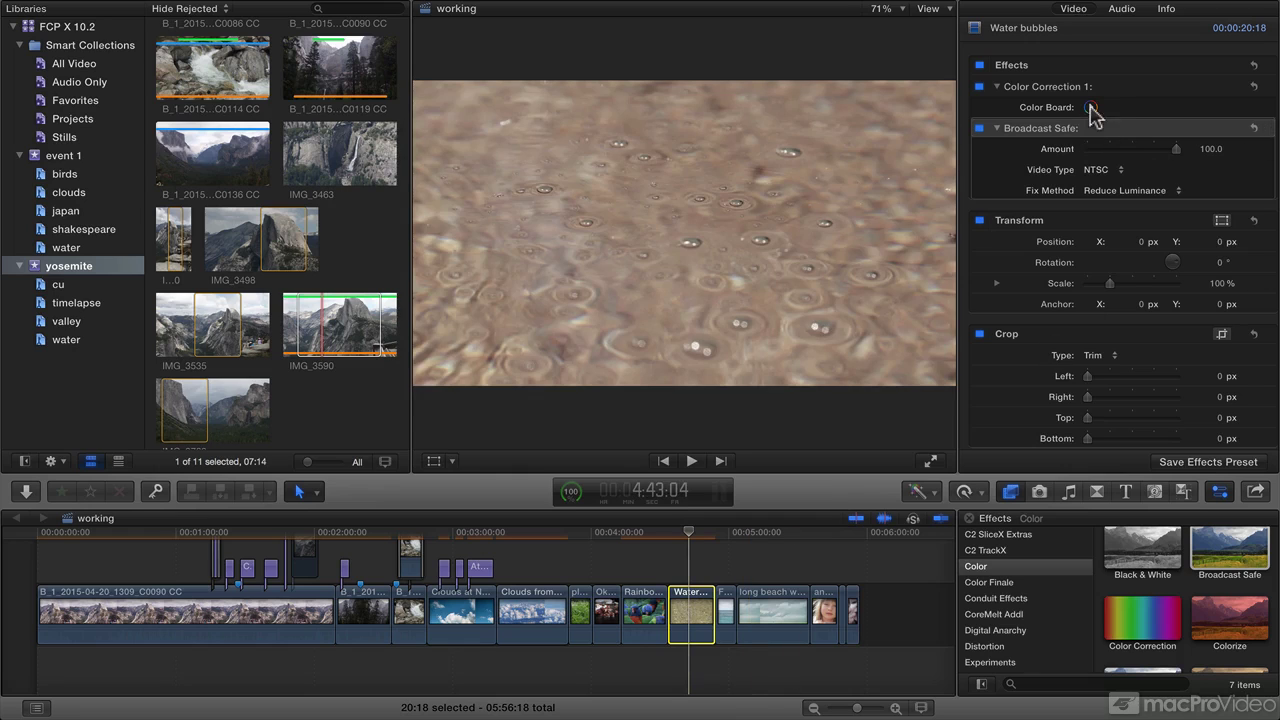
{"action": "left_click", "coordinate": [1090, 107]}
{"action": "left_click", "coordinate": [1190, 48]}
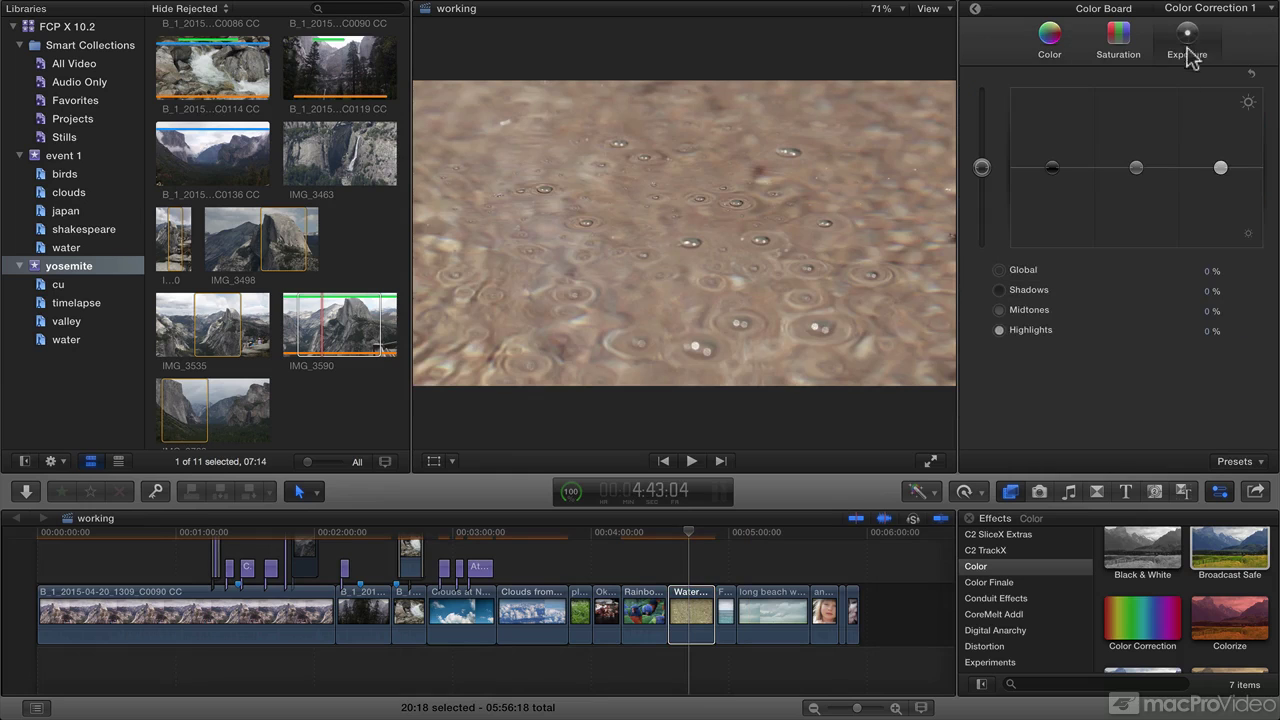
{"action": "left_click", "coordinate": [1220, 168]}
{"action": "left_click_drag", "start_coordinate": [1220, 168], "coordinate": [1220, 113]}
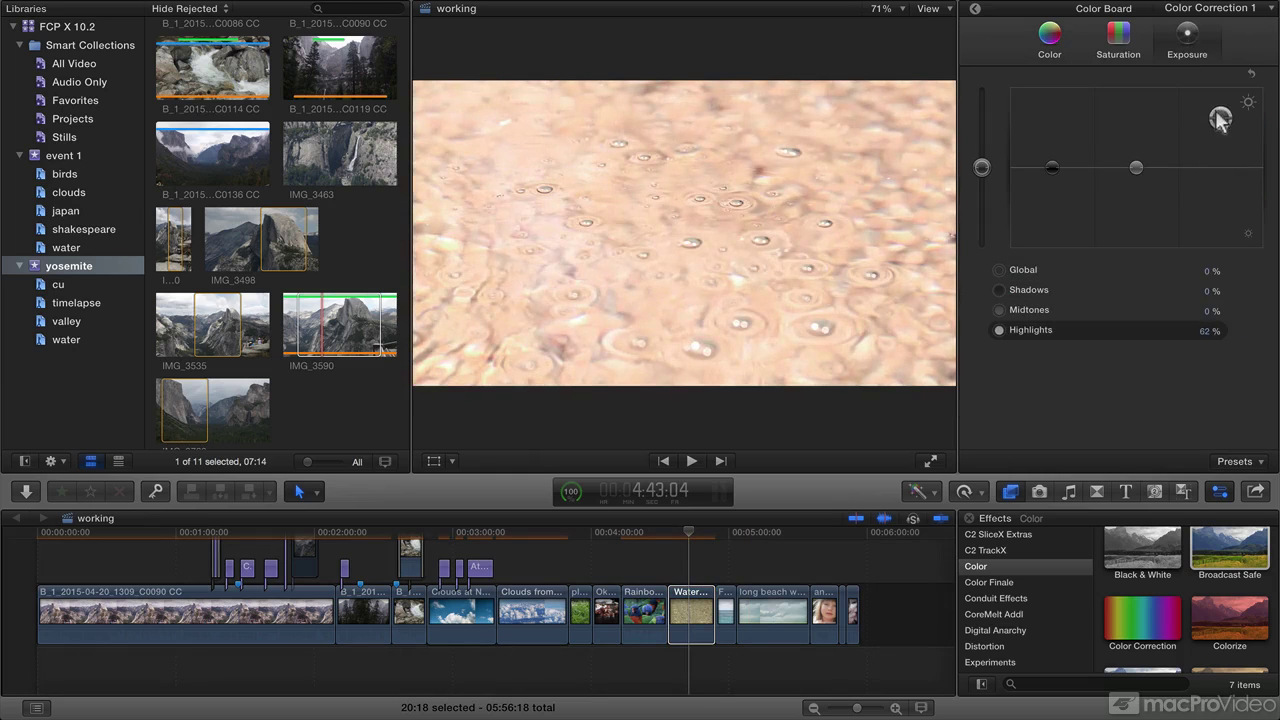
{"action": "left_click_drag", "start_coordinate": [1052, 165], "coordinate": [1052, 190]}
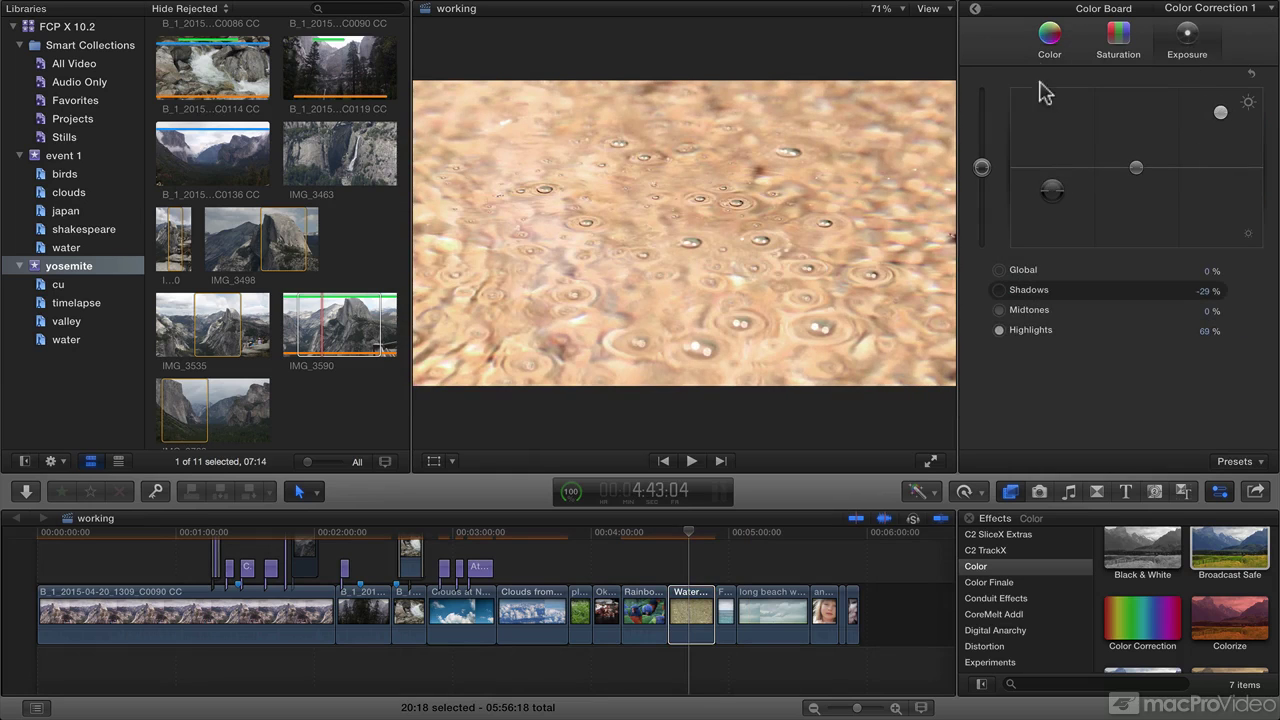
{"action": "left_click", "coordinate": [971, 8]}
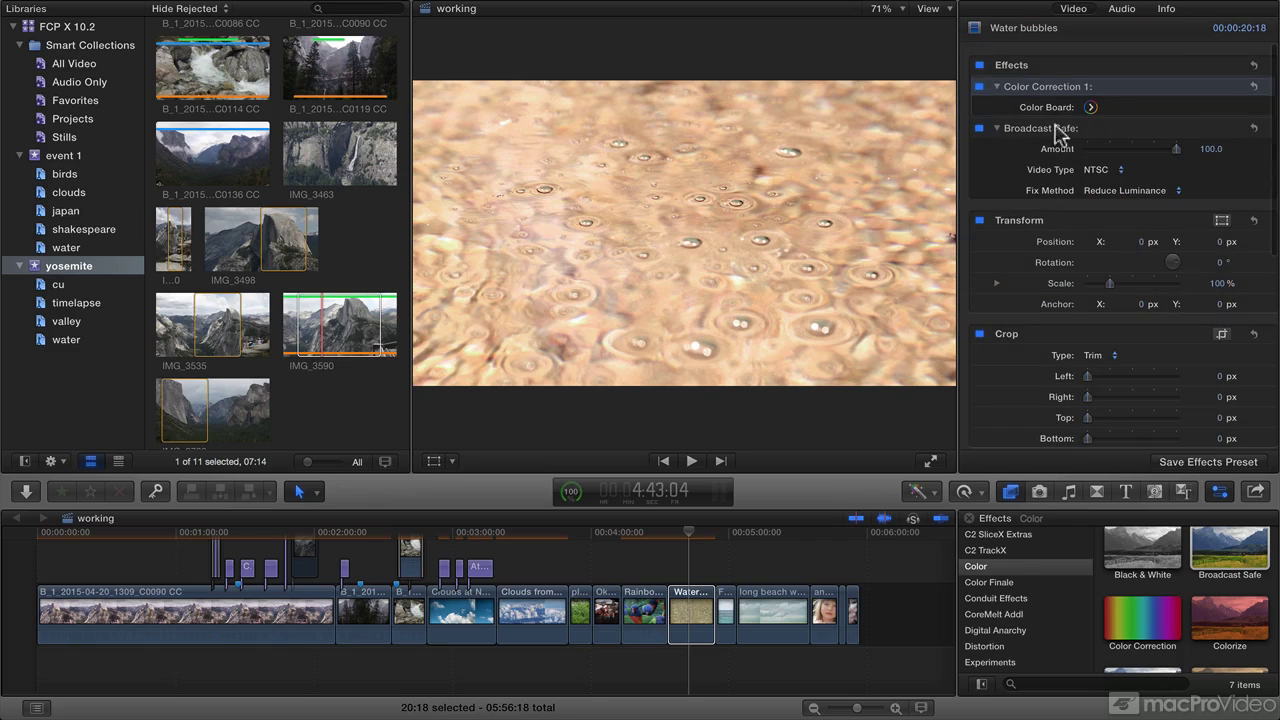
Toggle Broadcast Safe off and on repeatedly to compare, leaving it enabled.
{"action": "left_click", "coordinate": [979, 128]}
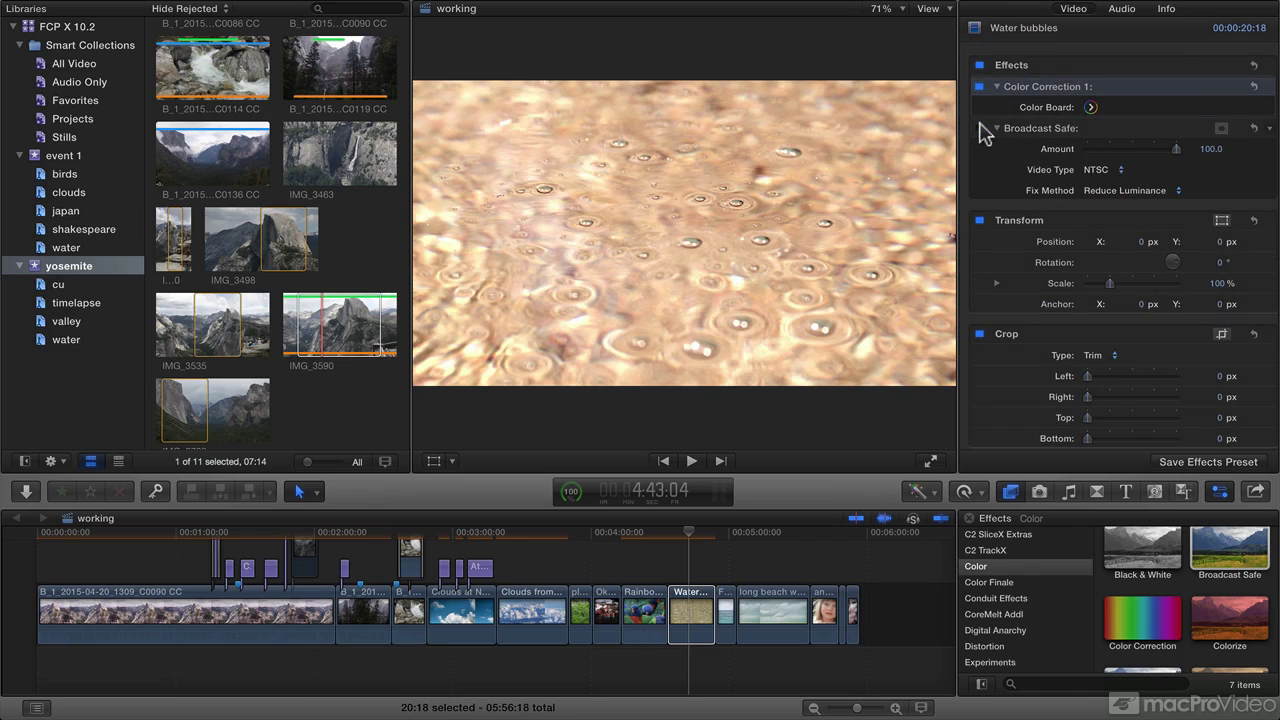
{"action": "left_click", "coordinate": [979, 128]}
{"action": "left_click", "coordinate": [980, 127]}
{"action": "left_click", "coordinate": [980, 127]}
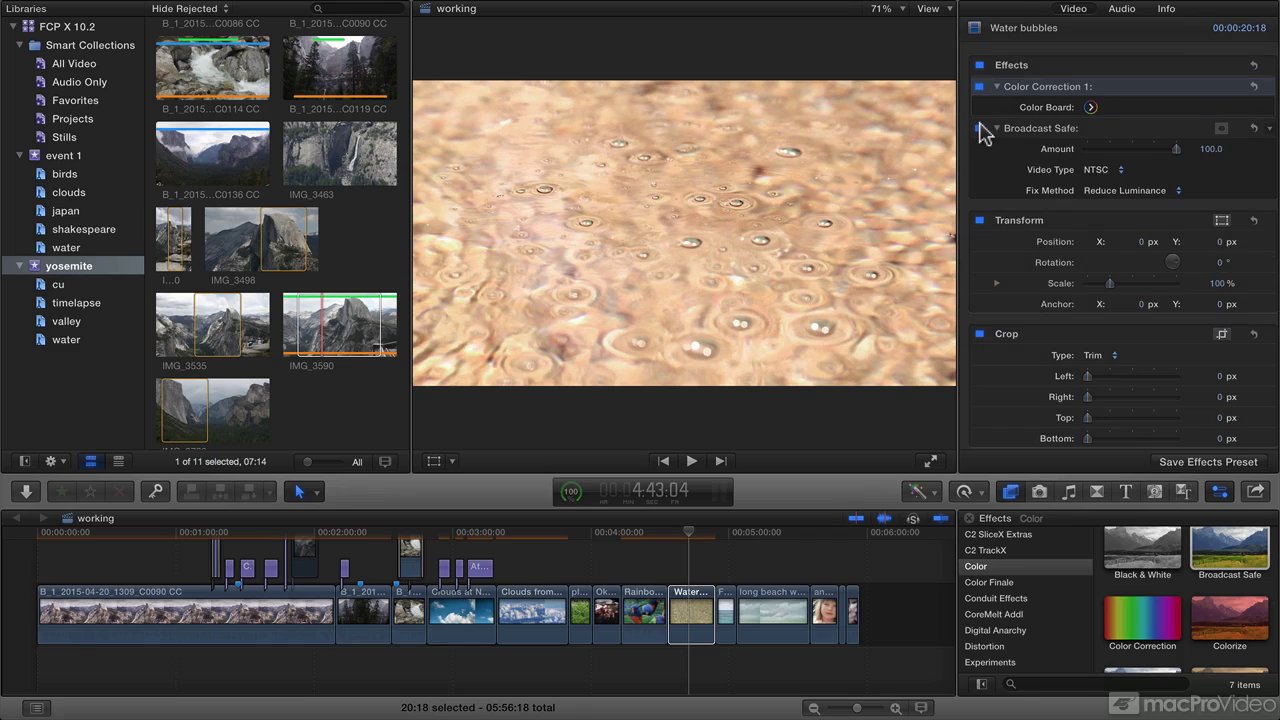
{"action": "left_click", "coordinate": [980, 127]}
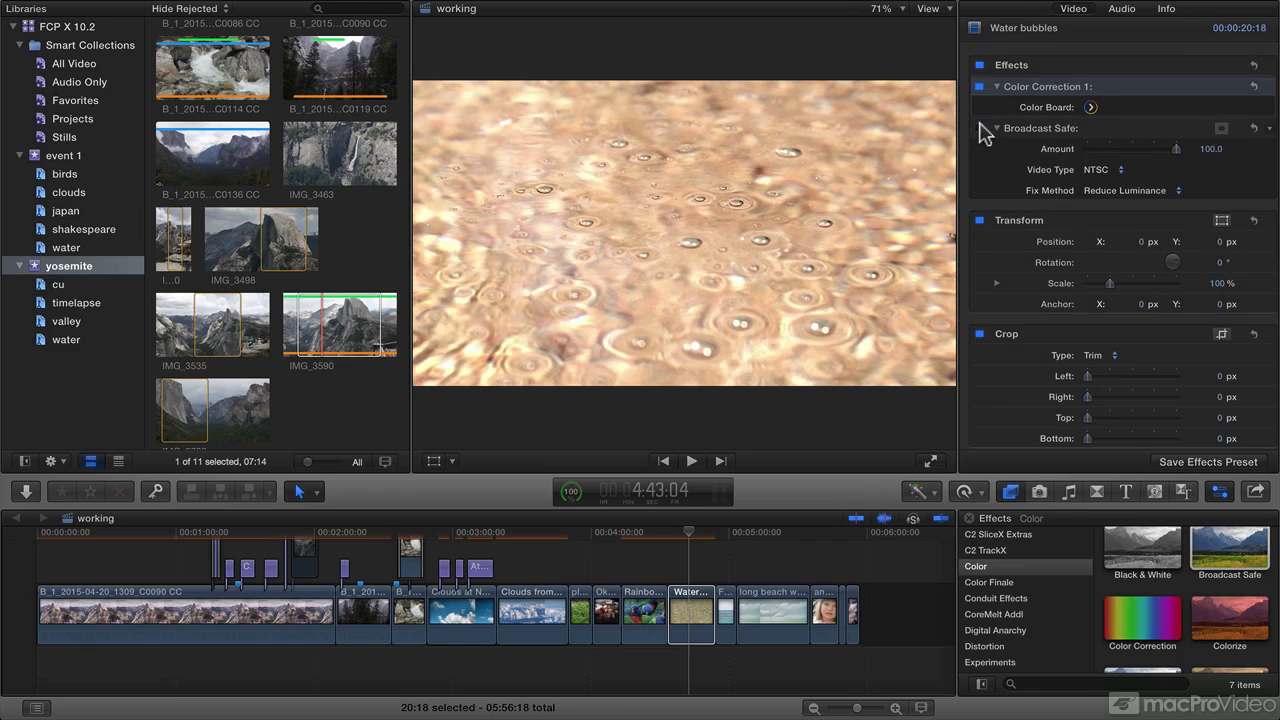
{"action": "left_click", "coordinate": [980, 127]}
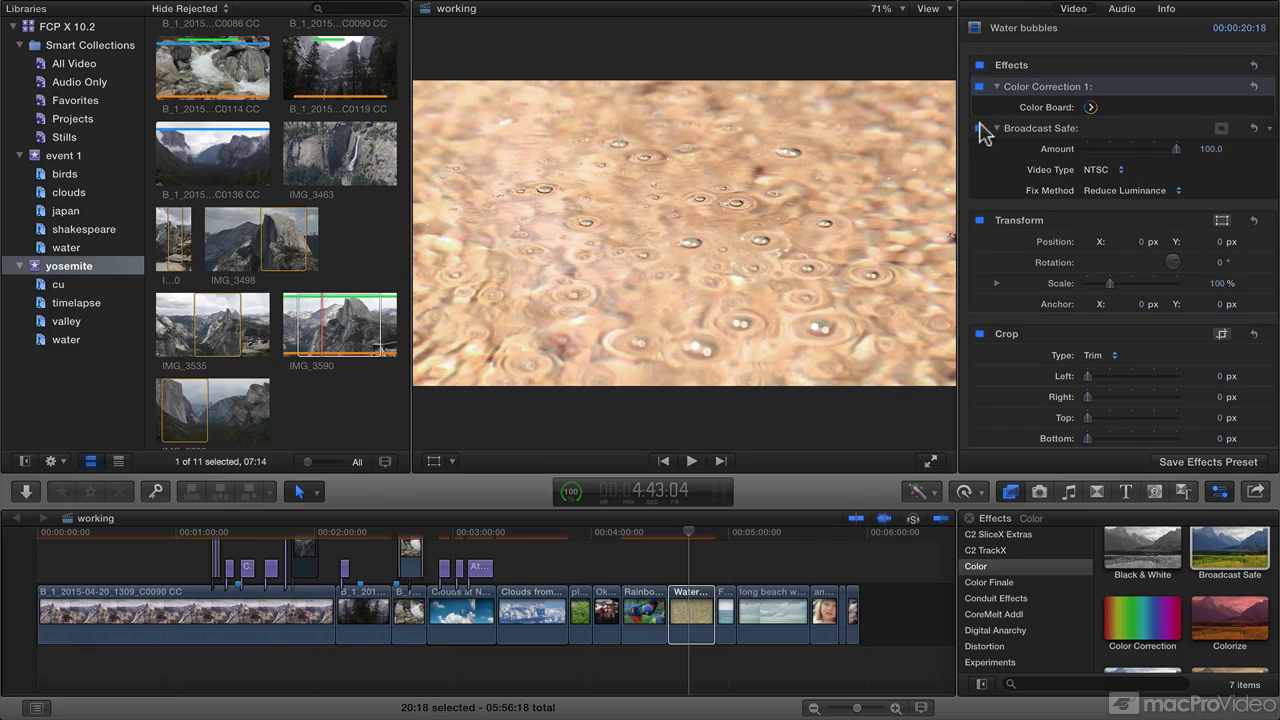